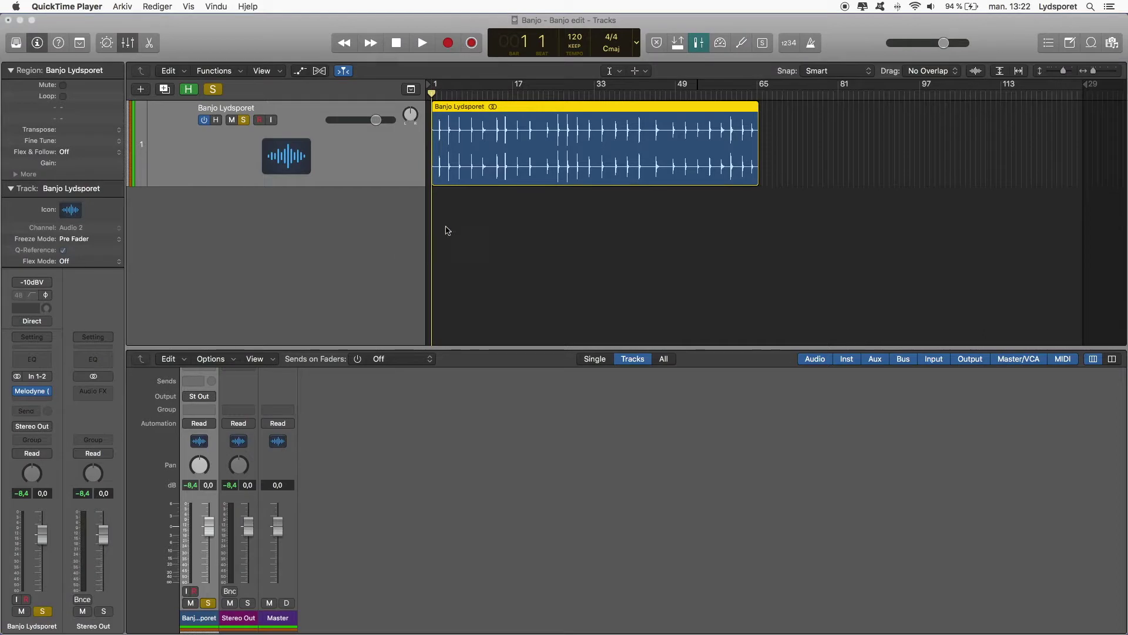
scroll(472, 181, "up", 5)
scroll(476, 177, "up", 3)
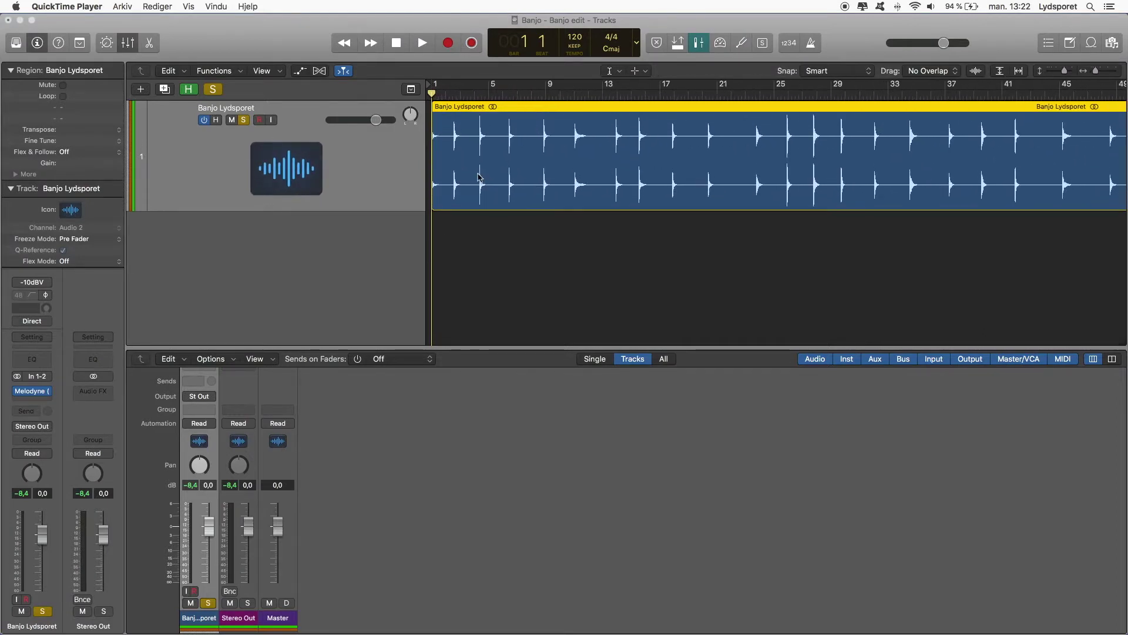
Step: Play the banjo recording, then apply Melodyne Correct Pitch with Pitch Center at 100%
left_click(444, 97)
key("space")
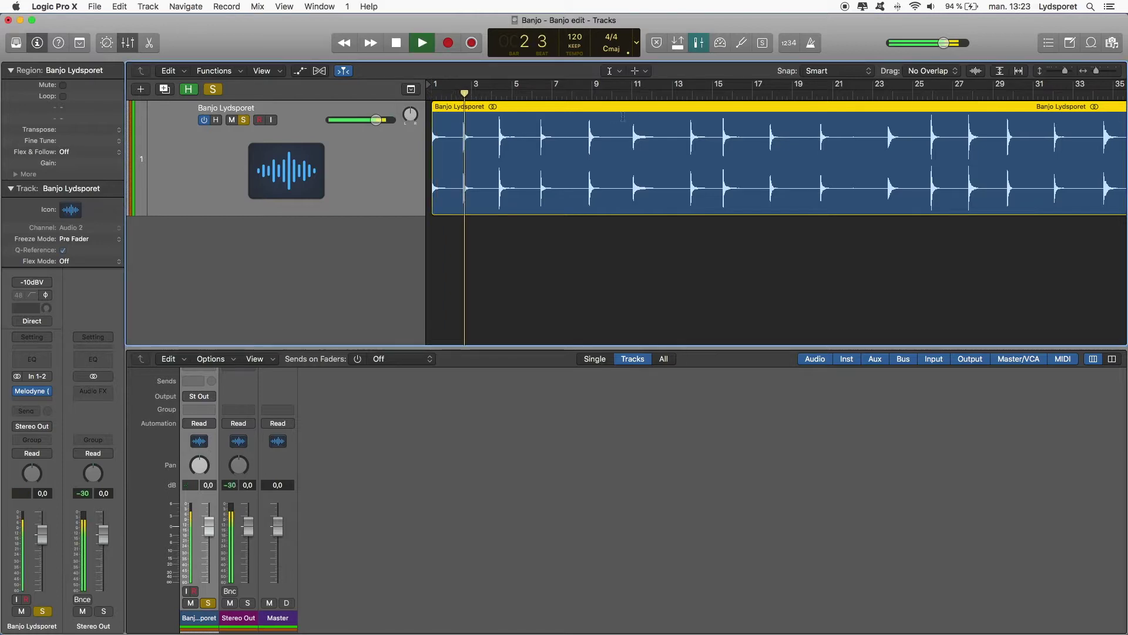
key("space")
scroll(758, 173, "down", 5)
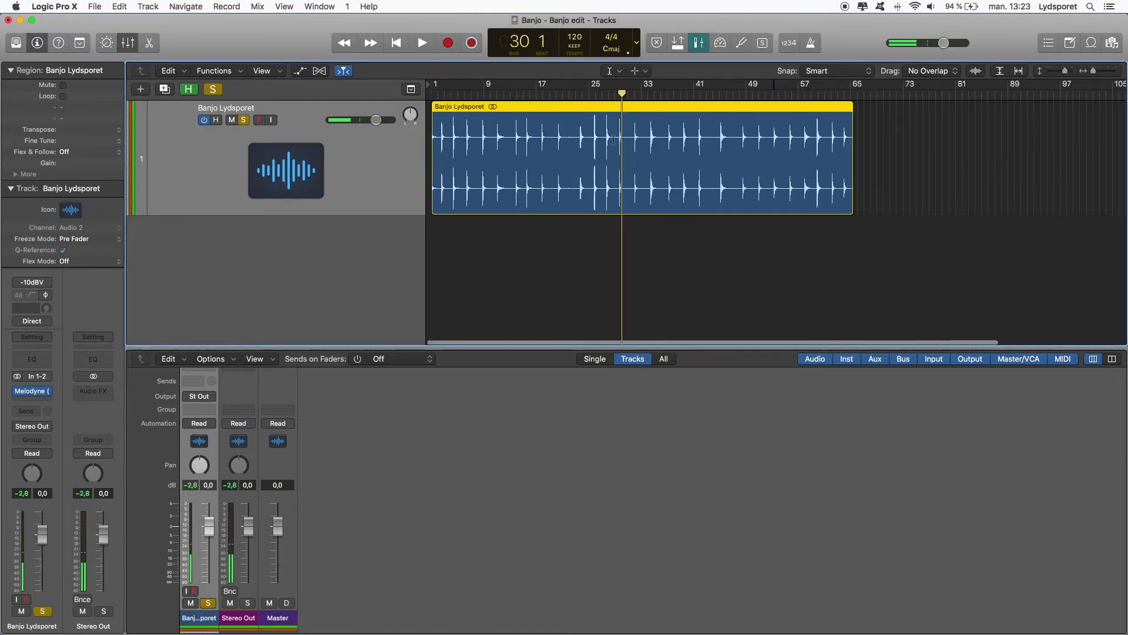
left_click(31, 392)
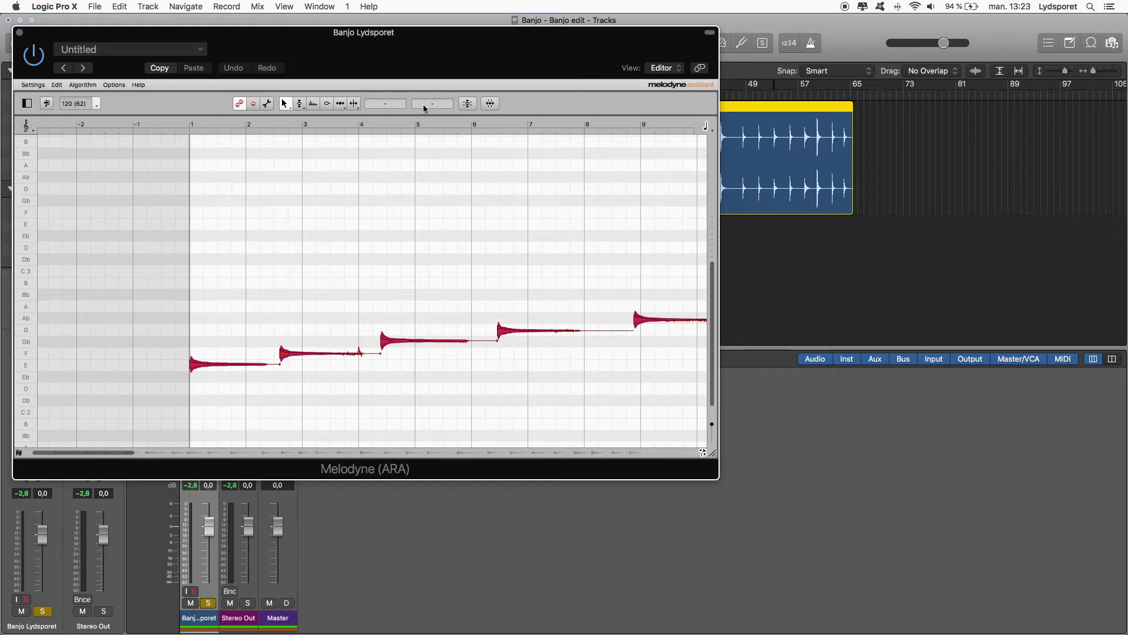
left_click(466, 106)
left_click_drag(333, 90, 446, 90)
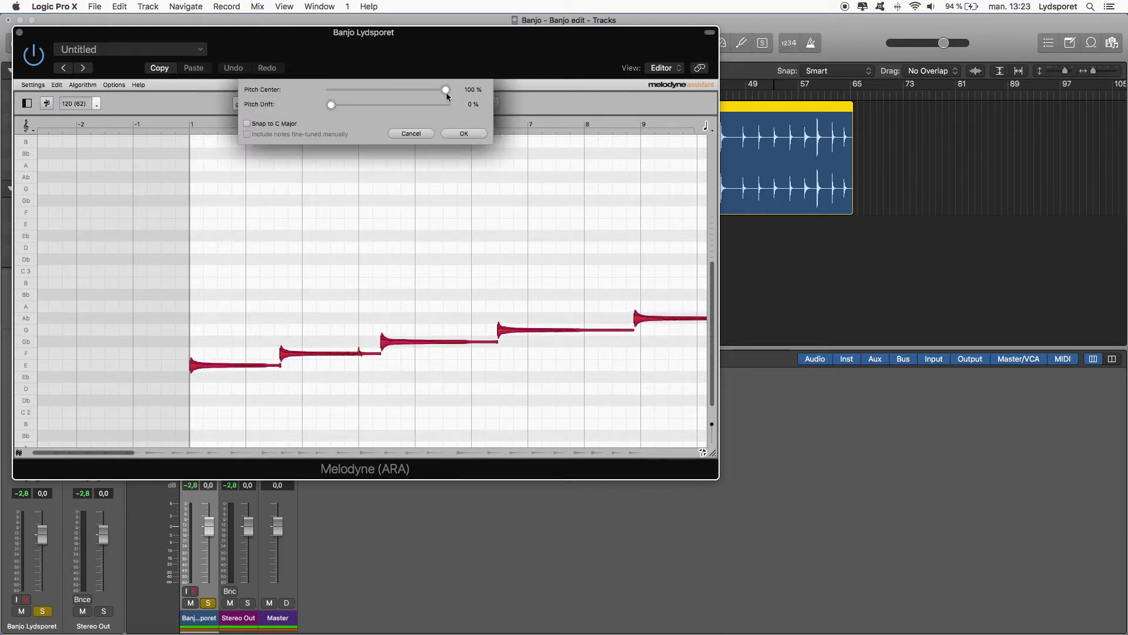
left_click(468, 135)
Step: Bounce the banjo region in place to a new track, then check it at bar 9
key("super+w")
right_click(472, 109)
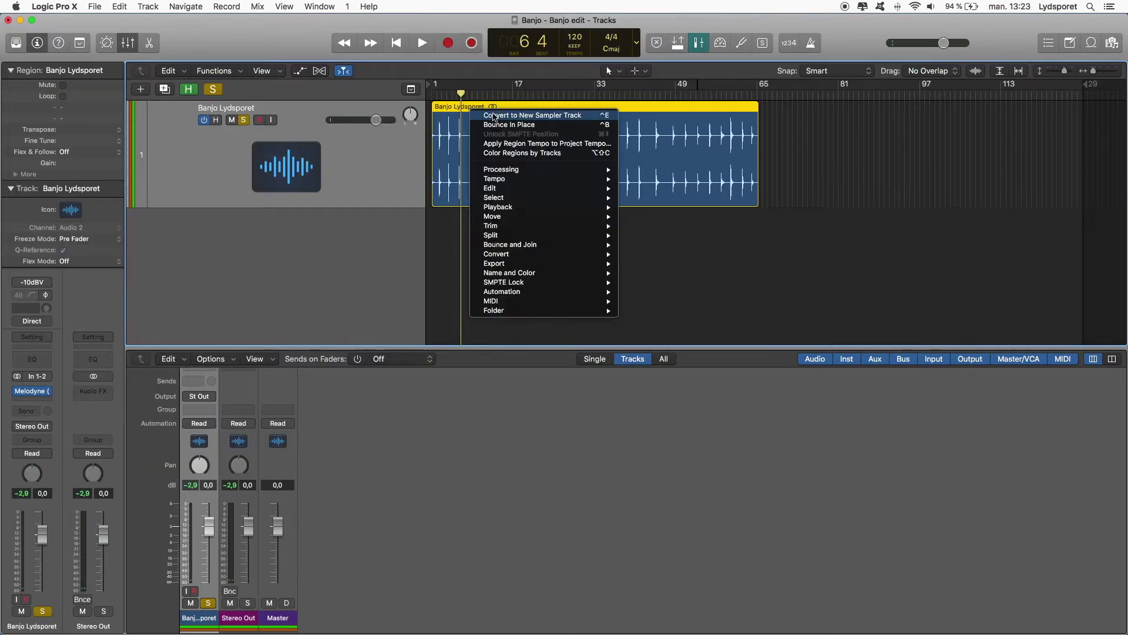
left_click(491, 126)
type("Banjo in tune")
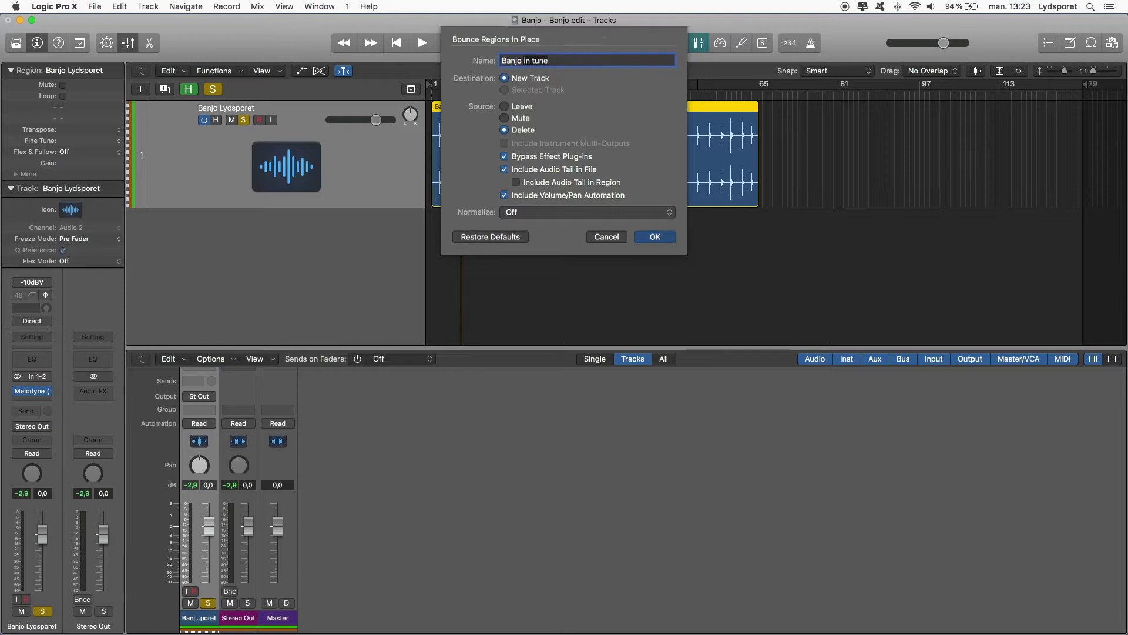
key("Return")
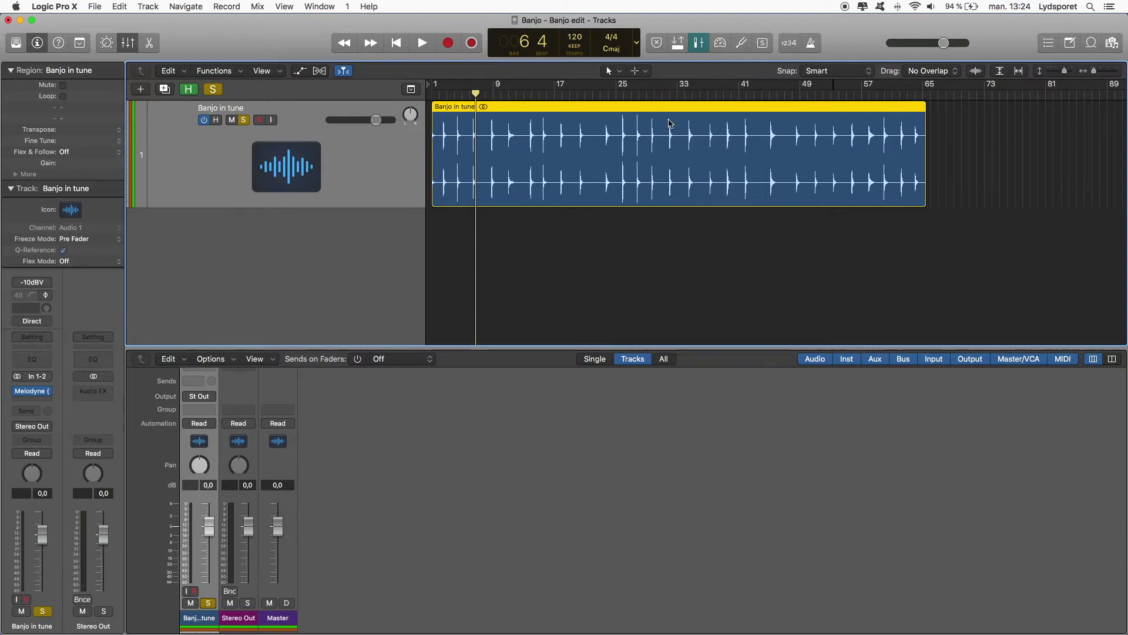
key("super+Right")
left_click_drag(480, 95, 493, 95)
key("super+Left")
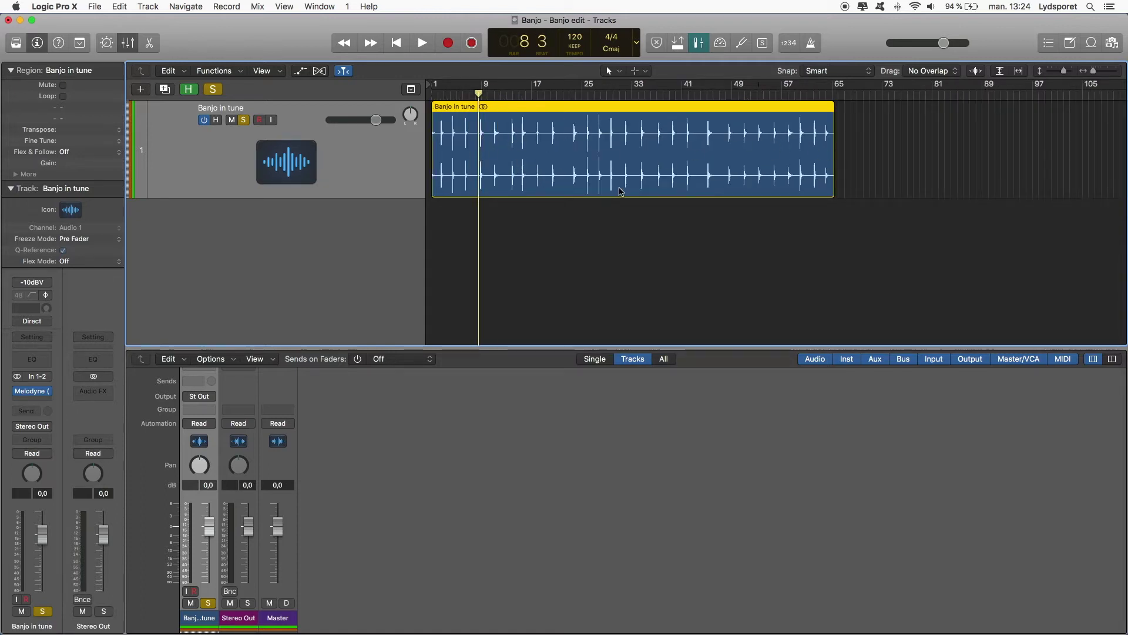
Step: Raise the Remove Silence post-release time to about 2.1 seconds at −28 dB threshold
key("ctrl+x")
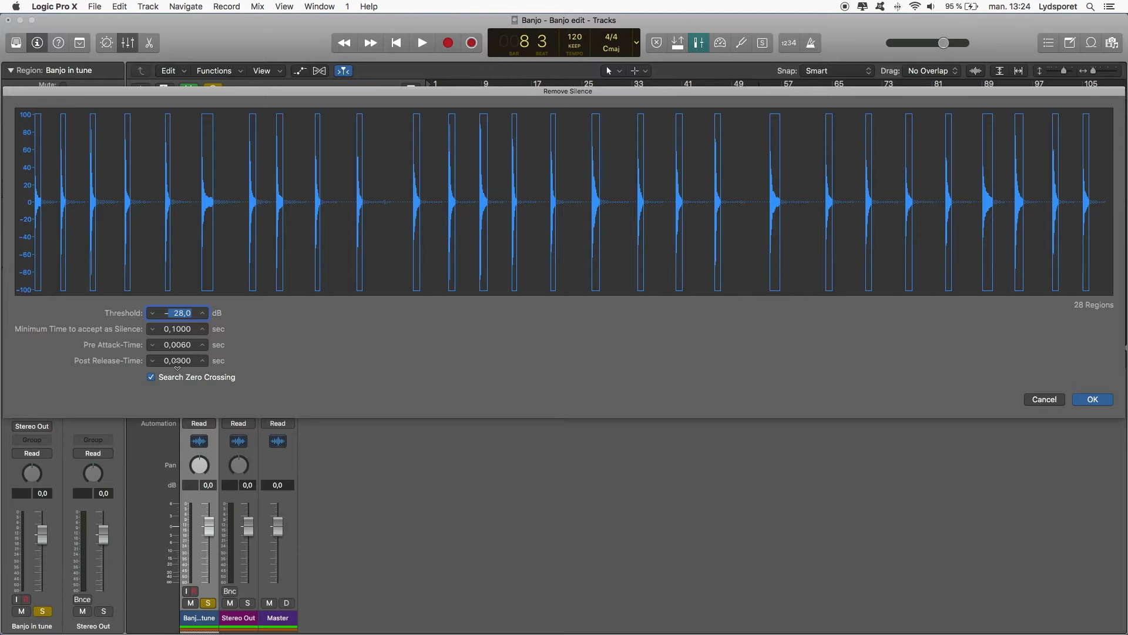
left_click_drag(176, 364, 177, 309)
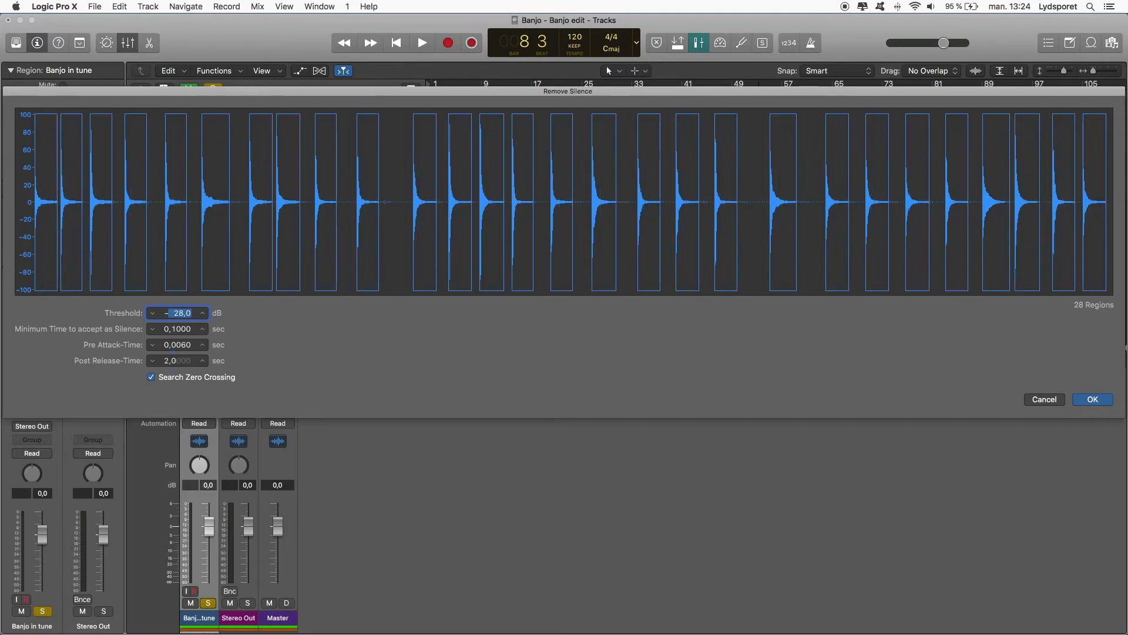
mouse_move(177, 361)
left_mouse_down()
mouse_move(176, 348)
mouse_move(176, 363)
left_mouse_up()
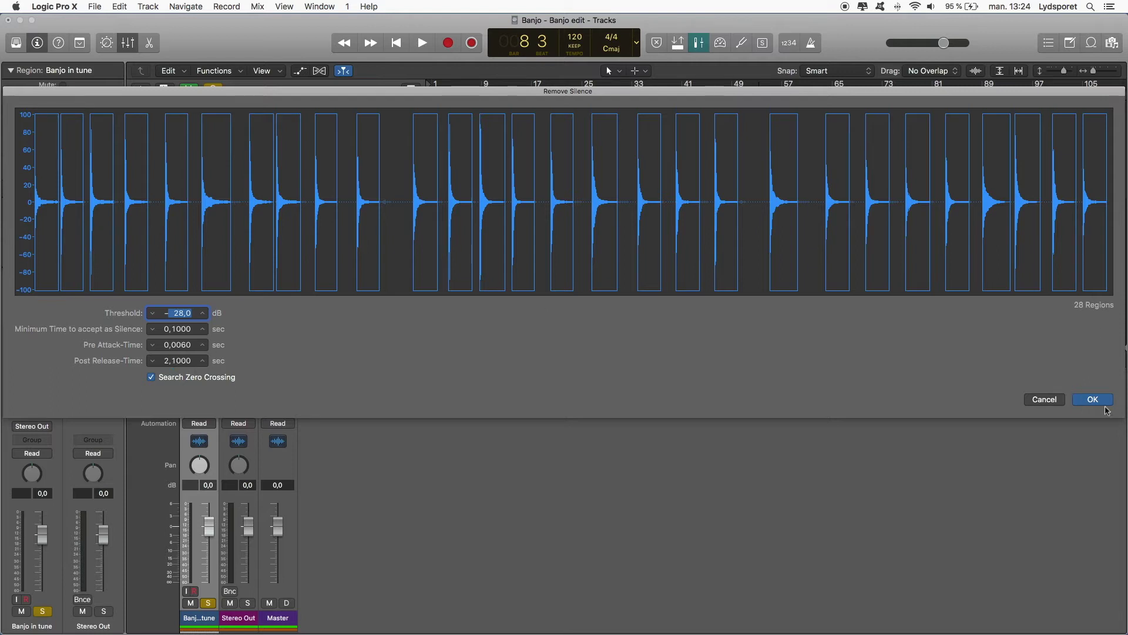
Step: Apply the 28-region split, extend the first note region and play from bar 2
key("Return")
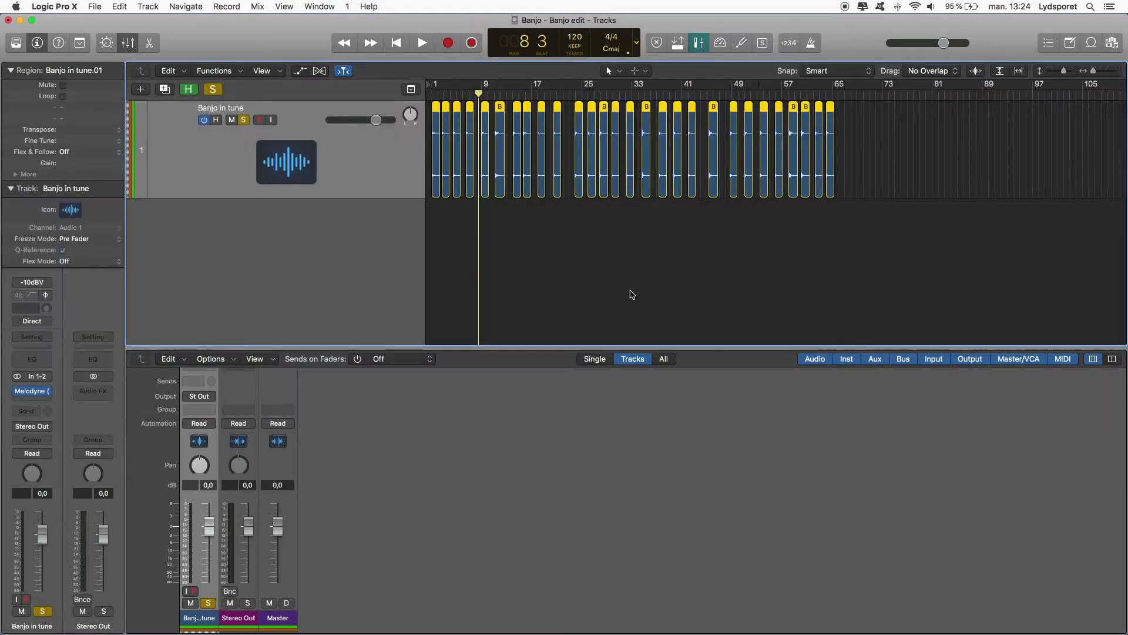
key("super+Right")
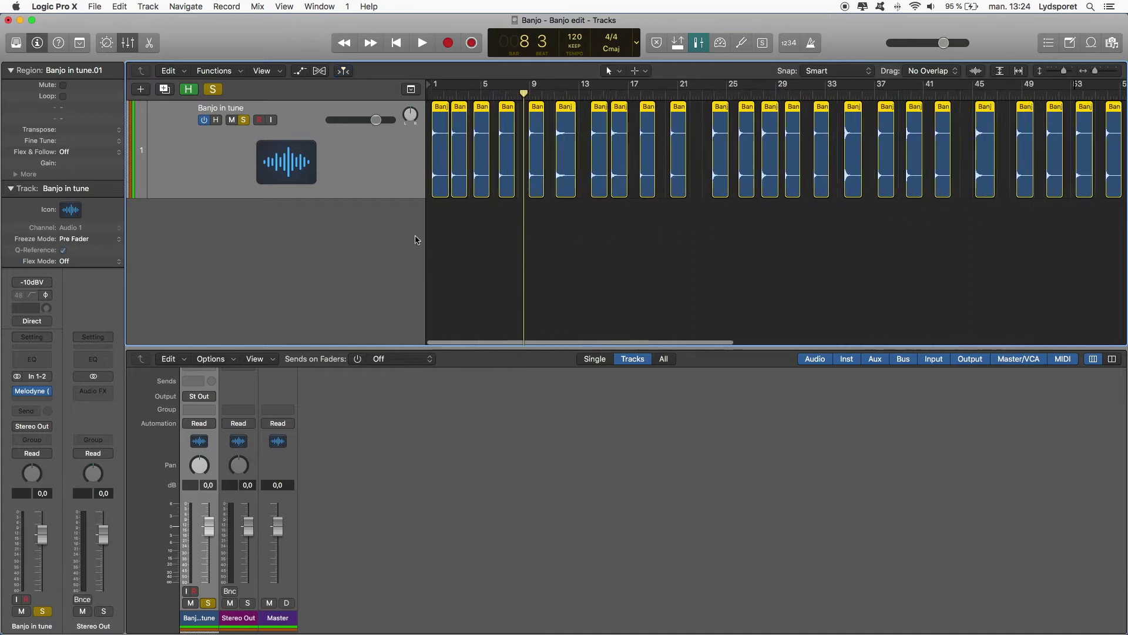
key("super+Right")
key("super+Right")
left_click(487, 214)
left_click_drag(482, 191, 486, 190)
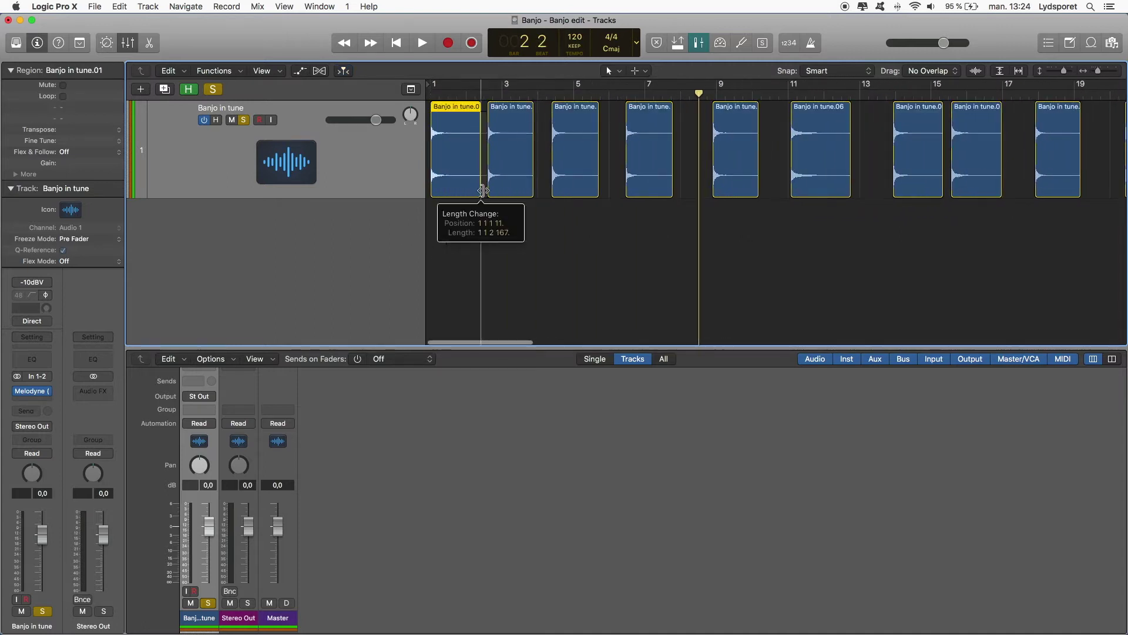
double_click(468, 92)
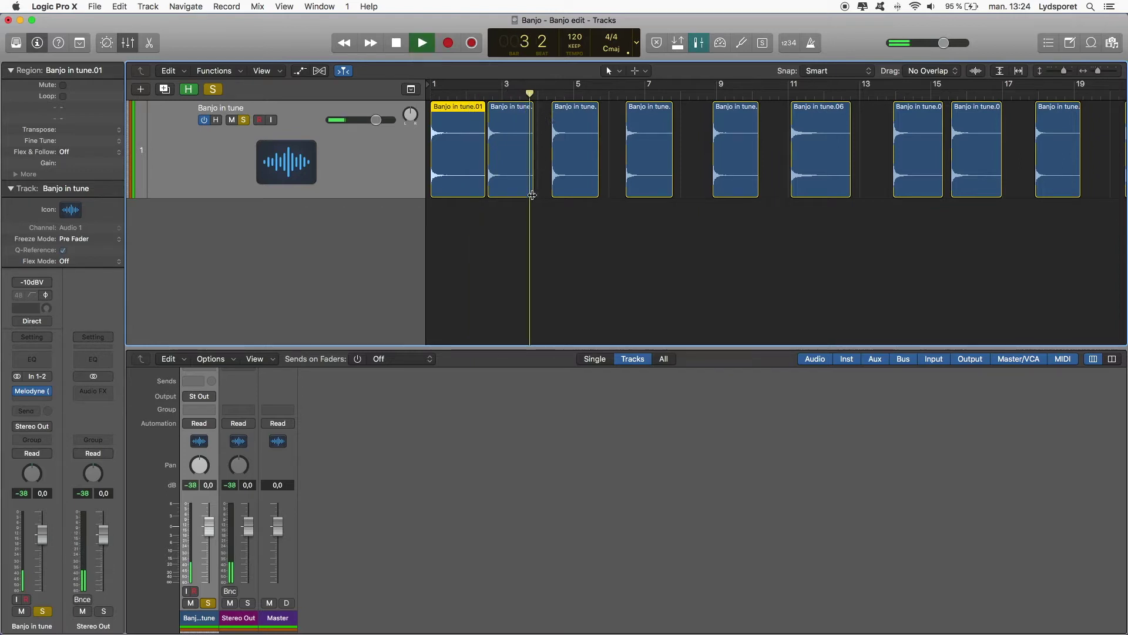
key("space")
Step: Extend the second note region and add fade-outs to all 28 regions
left_click_drag(532, 190, 607, 196)
scroll(886, 198, "down", 5)
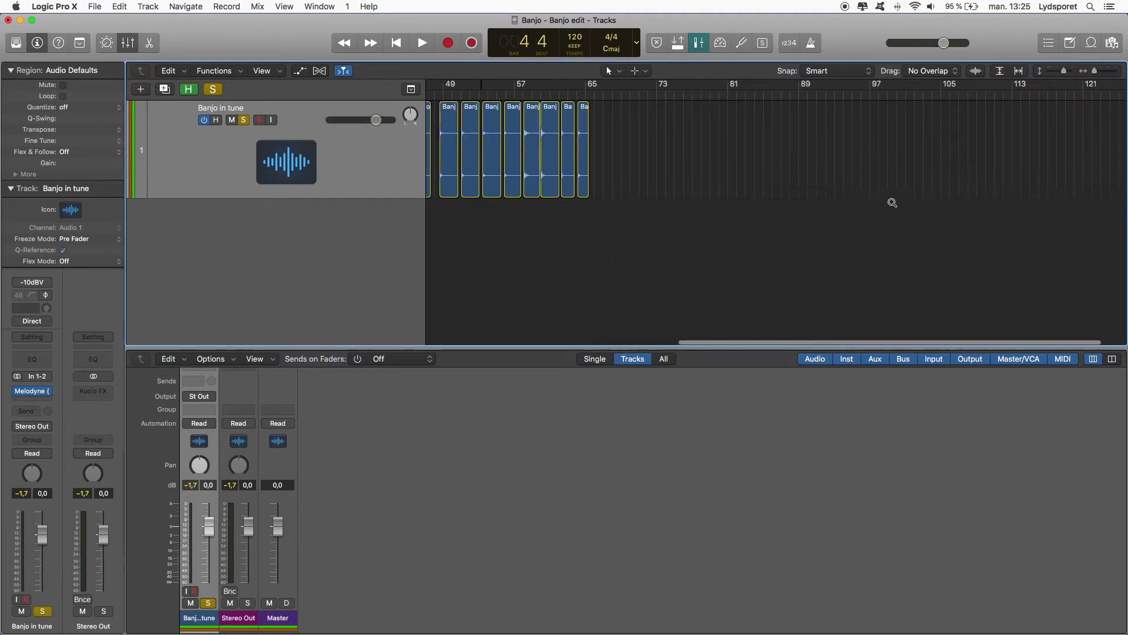
key("super+a")
scroll(562, 191, "down", 3)
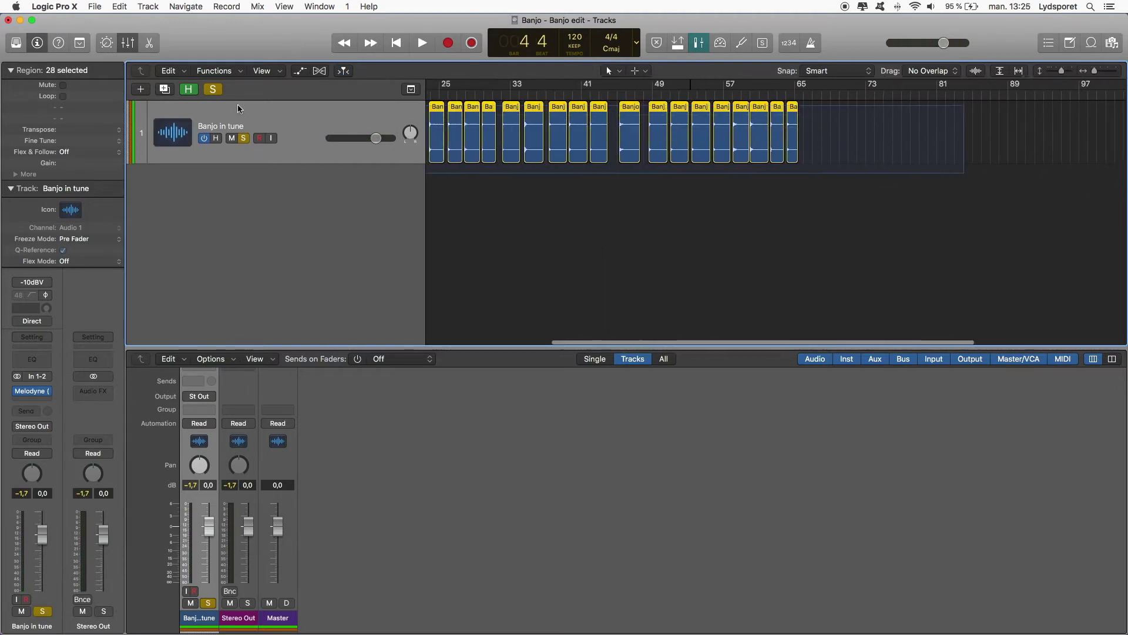
scroll(550, 187, "up", 8)
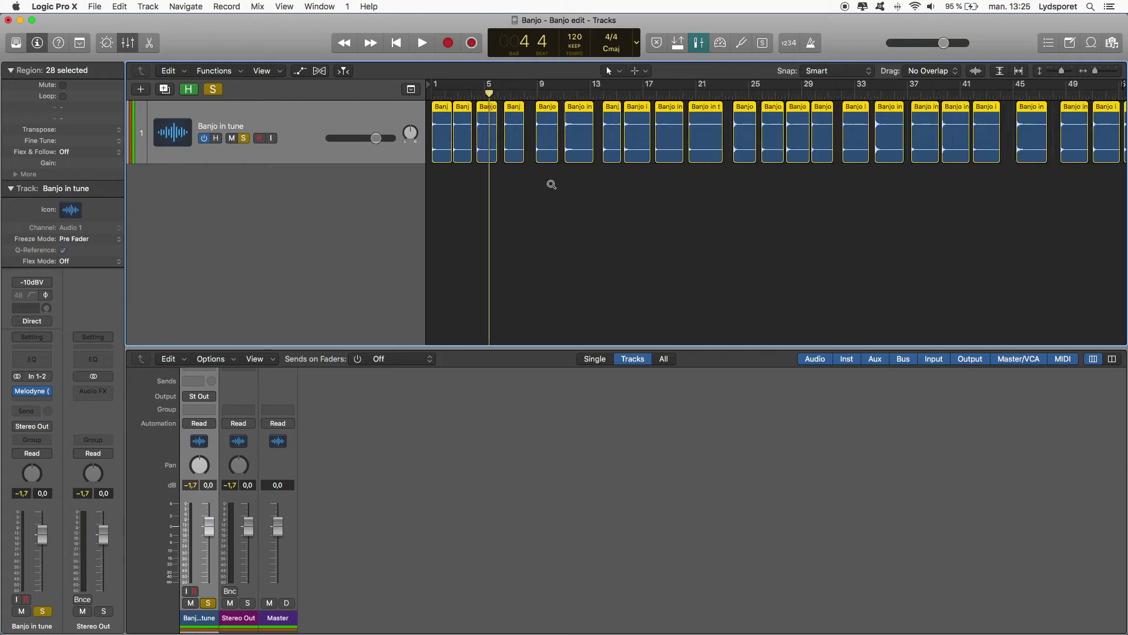
left_click_drag(493, 107, 486, 107)
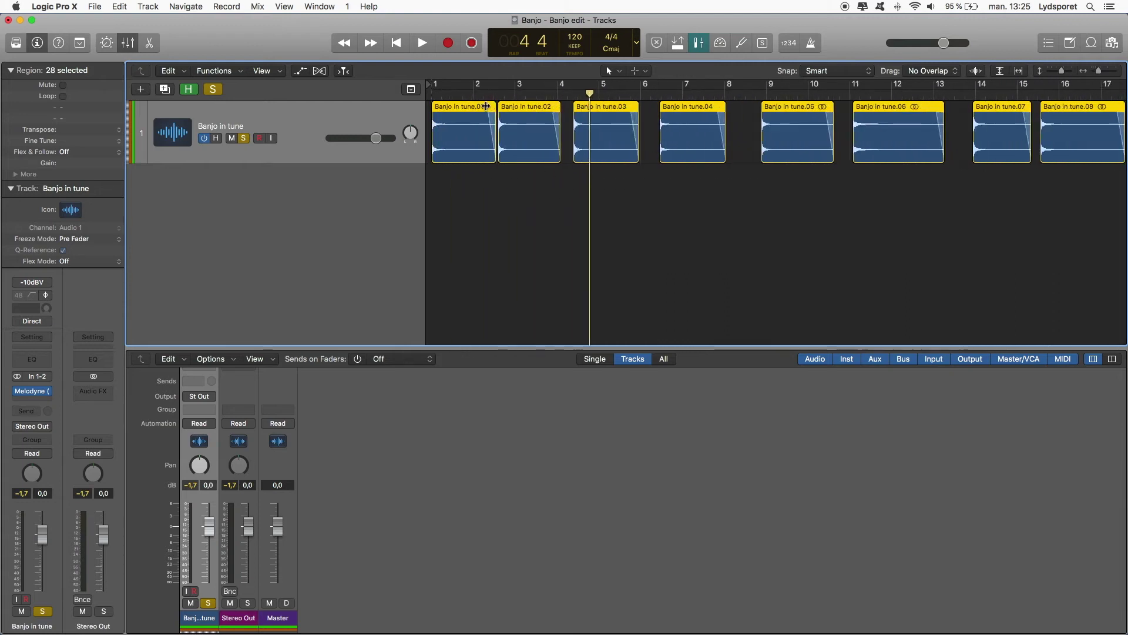
scroll(499, 191, "down", 3)
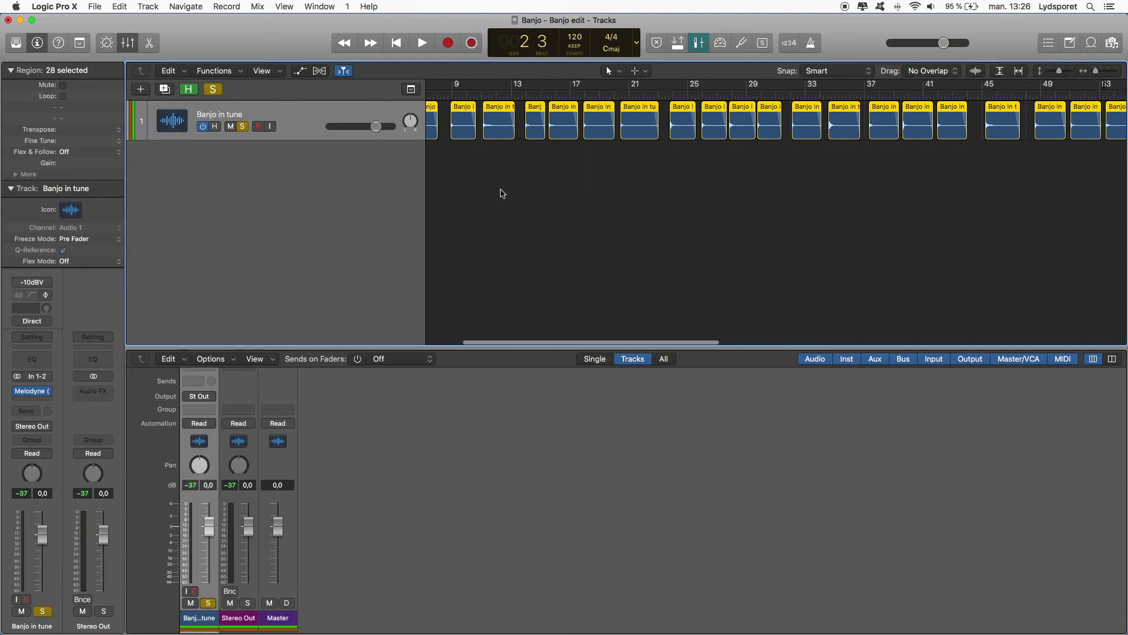
scroll(499, 192, "down", 2)
scroll(597, 168, "down", 2)
scroll(597, 173, "down", 2)
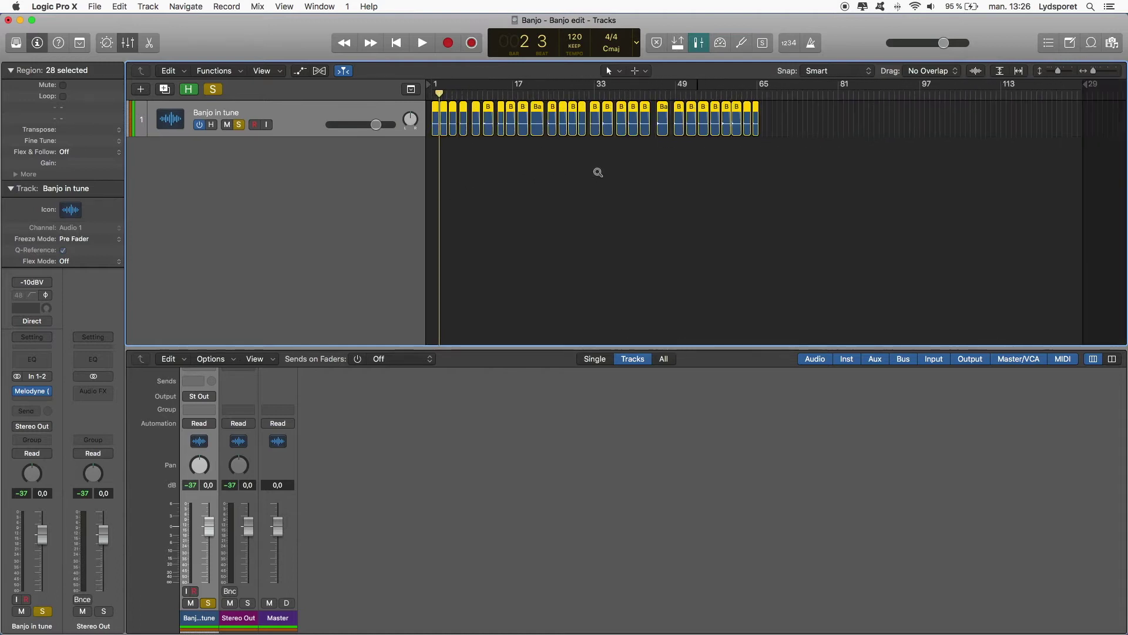
scroll(560, 136, "up", 1)
Step: Convert the selected banjo regions into a new sampler track named Banjo using transient markers
right_click(561, 119)
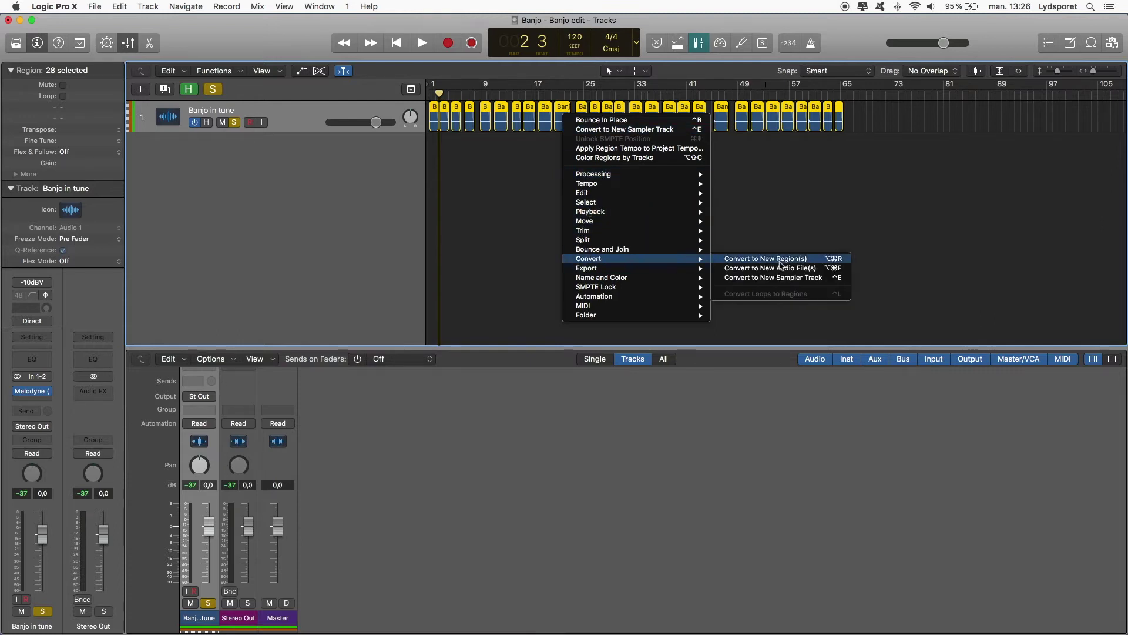
mouse_move(589, 258)
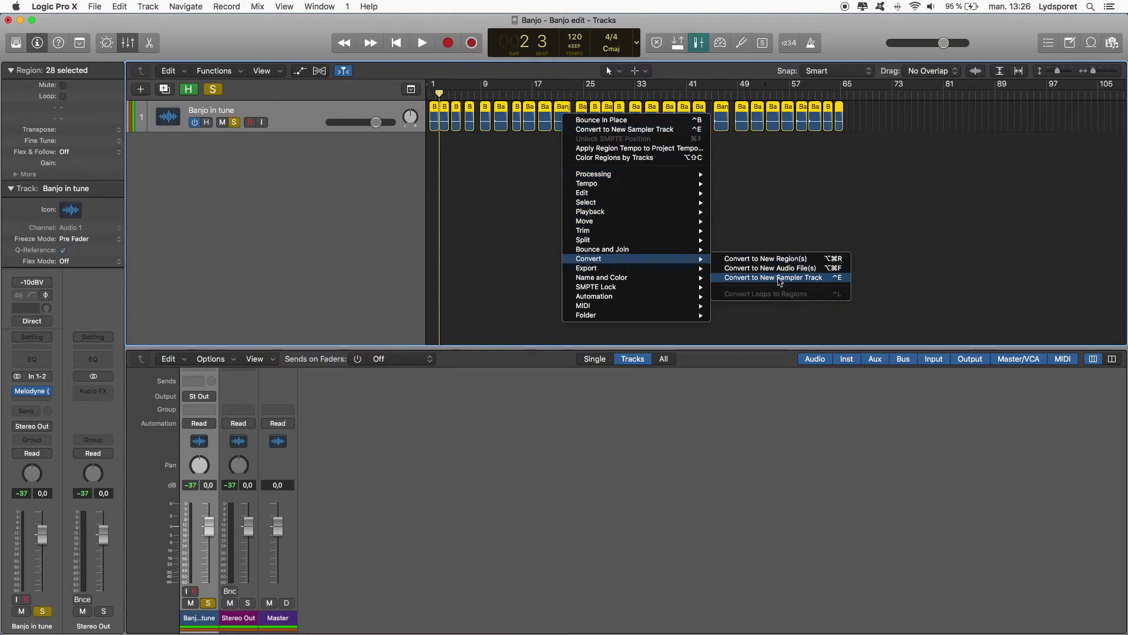
left_click(779, 277)
type("Banjo")
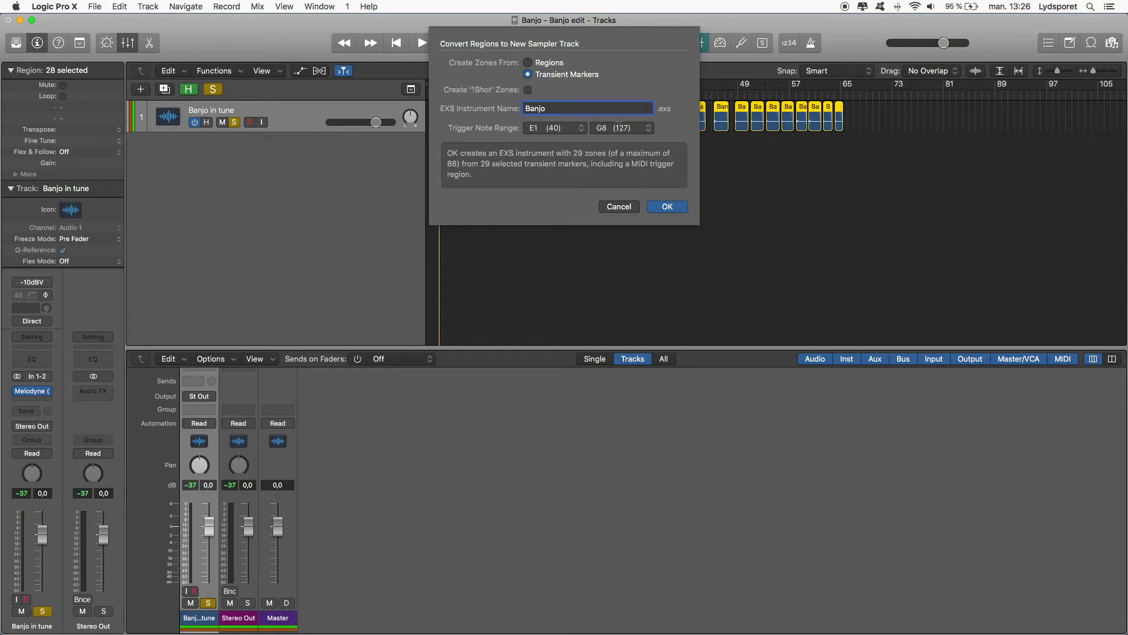
left_click(658, 204)
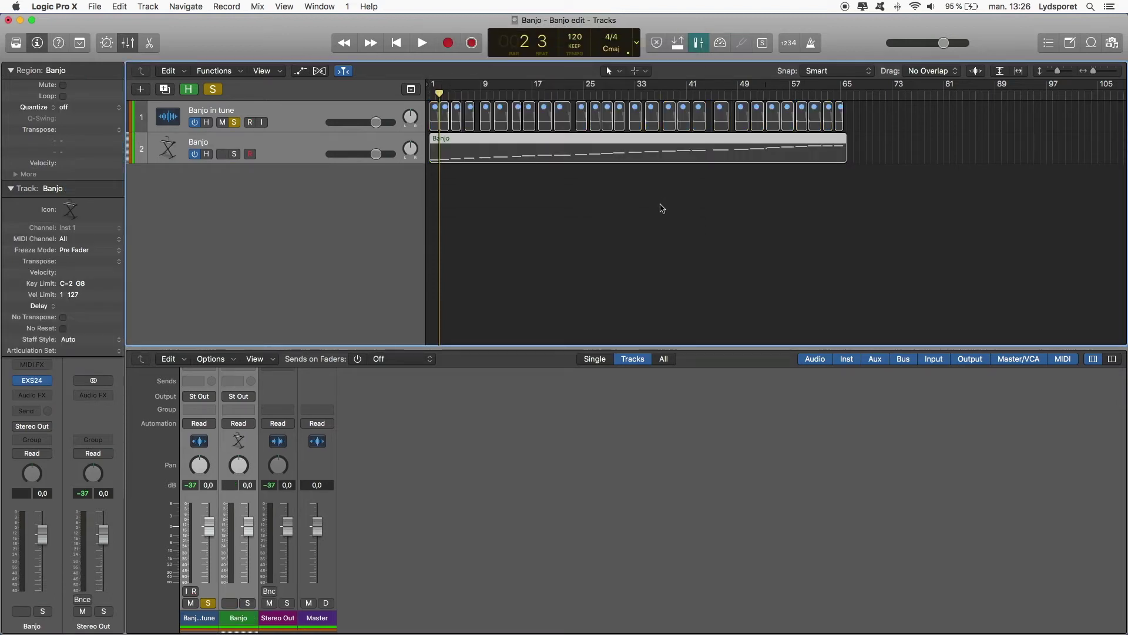
Step: Solo track 2 and open the Banjo EXS24 instrument's zone editor
left_click(235, 154)
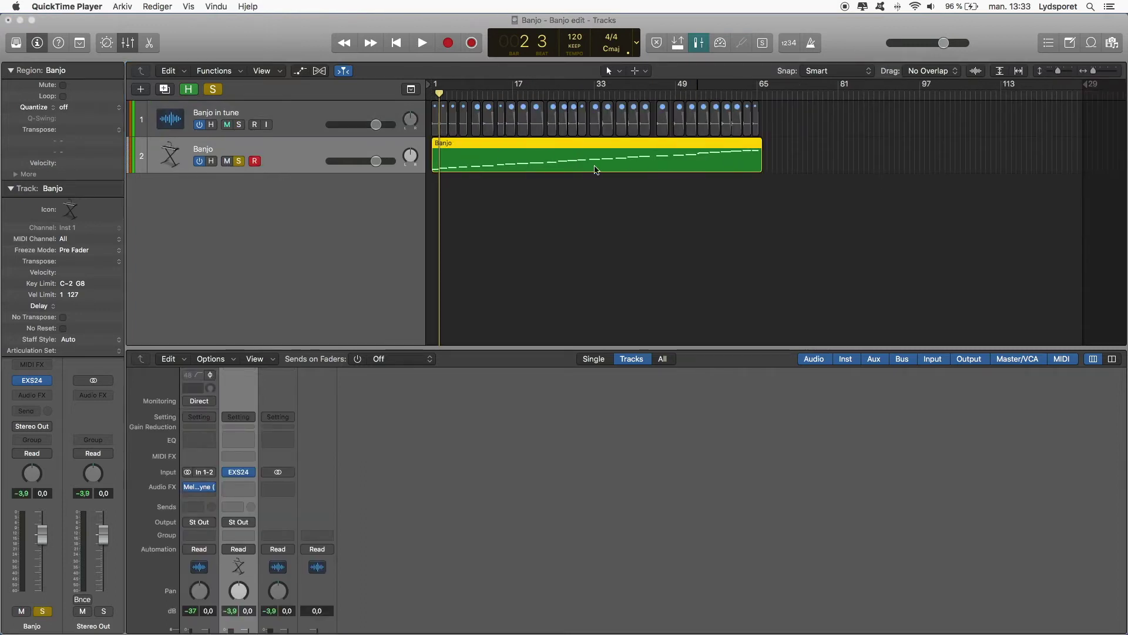
left_click(32, 382)
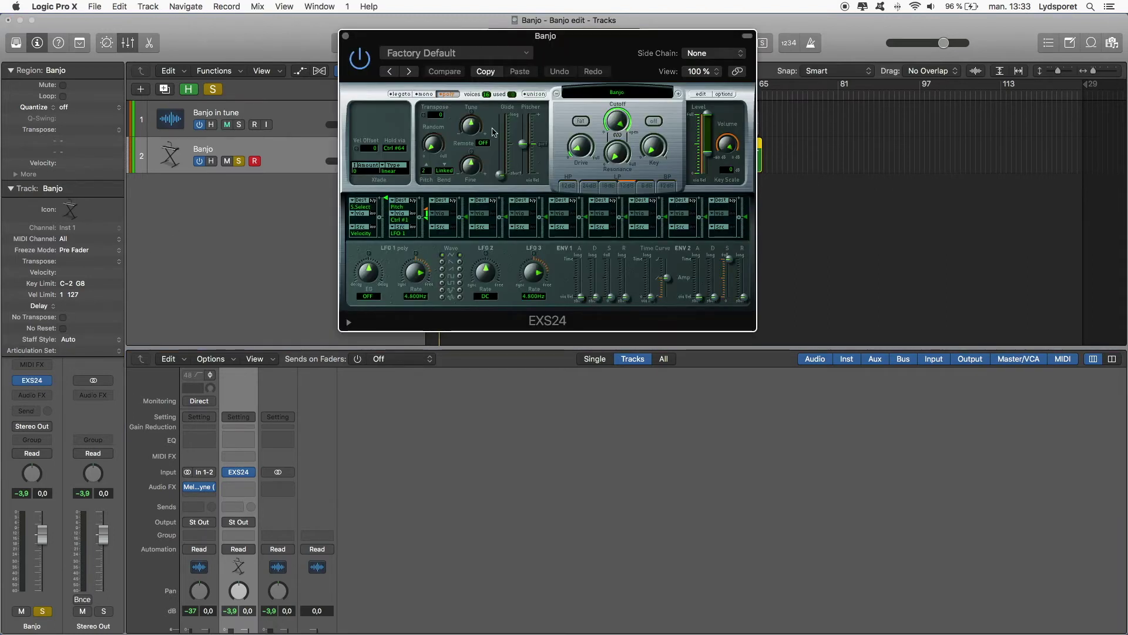
left_click(704, 95)
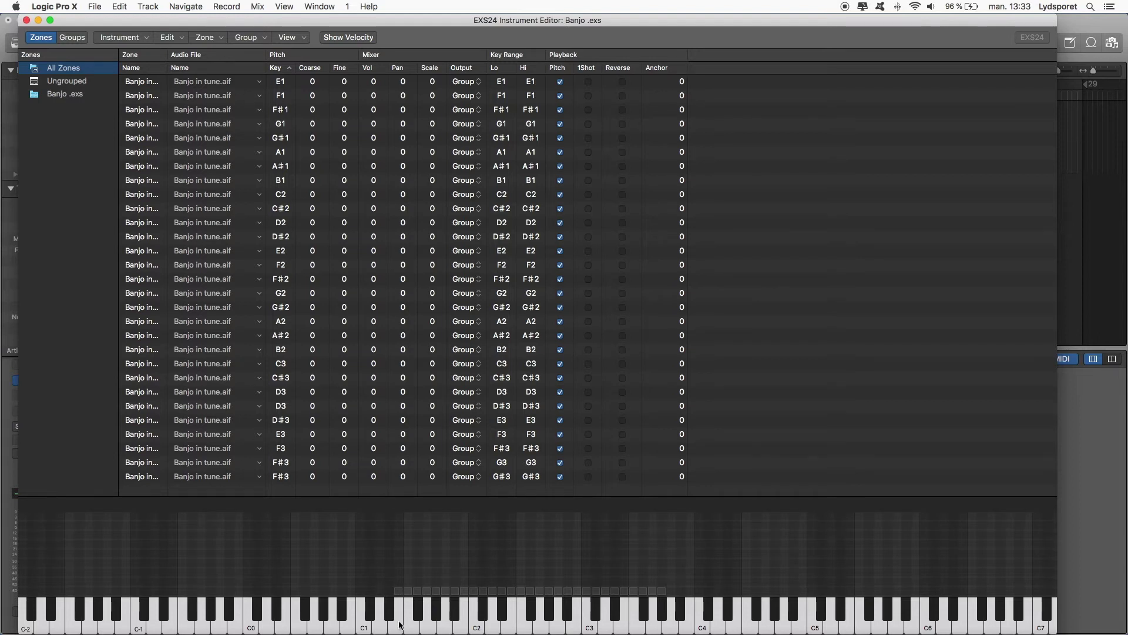
Step: Audition the banjo zones, then stretch the lowest zone to C1 and the highest to B3
left_click_drag(402, 624, 655, 628)
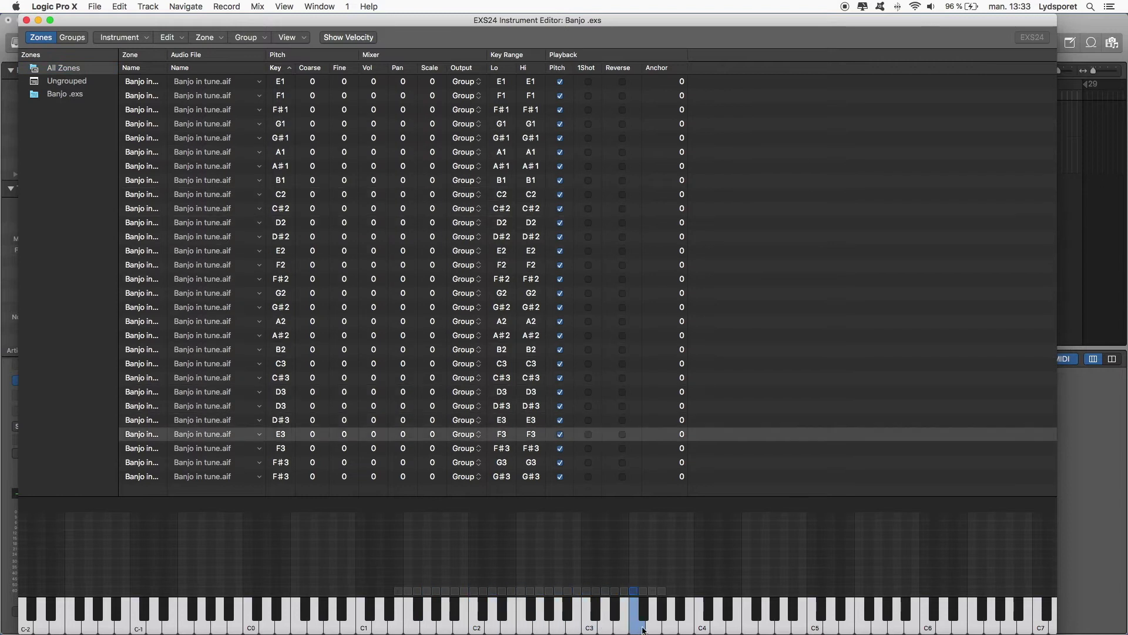
left_click_drag(656, 628, 397, 622)
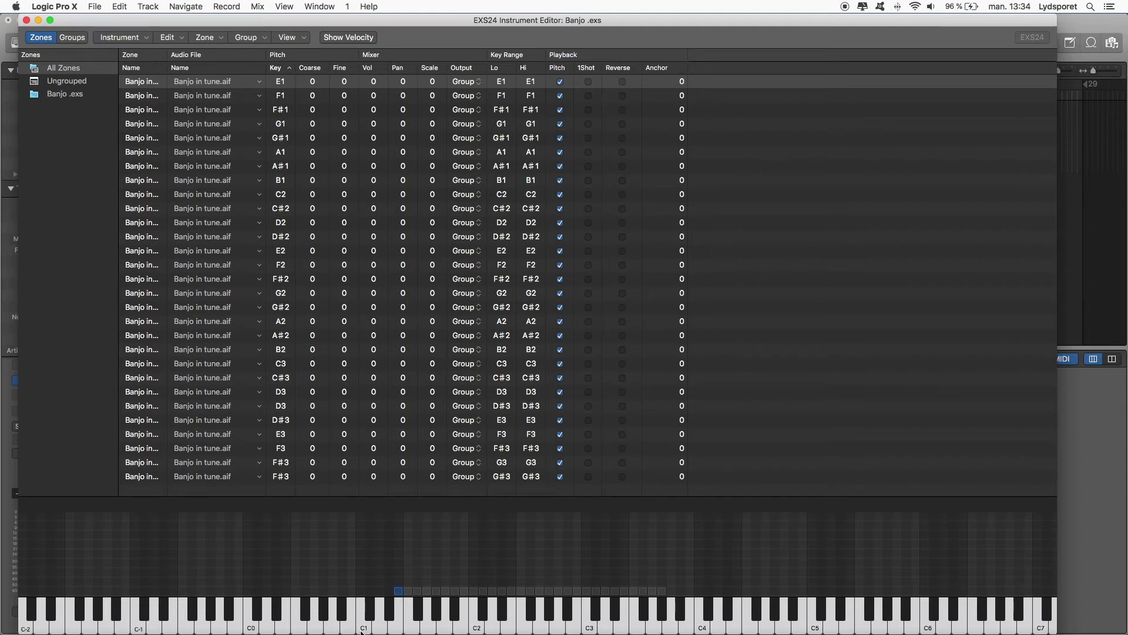
left_click_drag(394, 591, 362, 591)
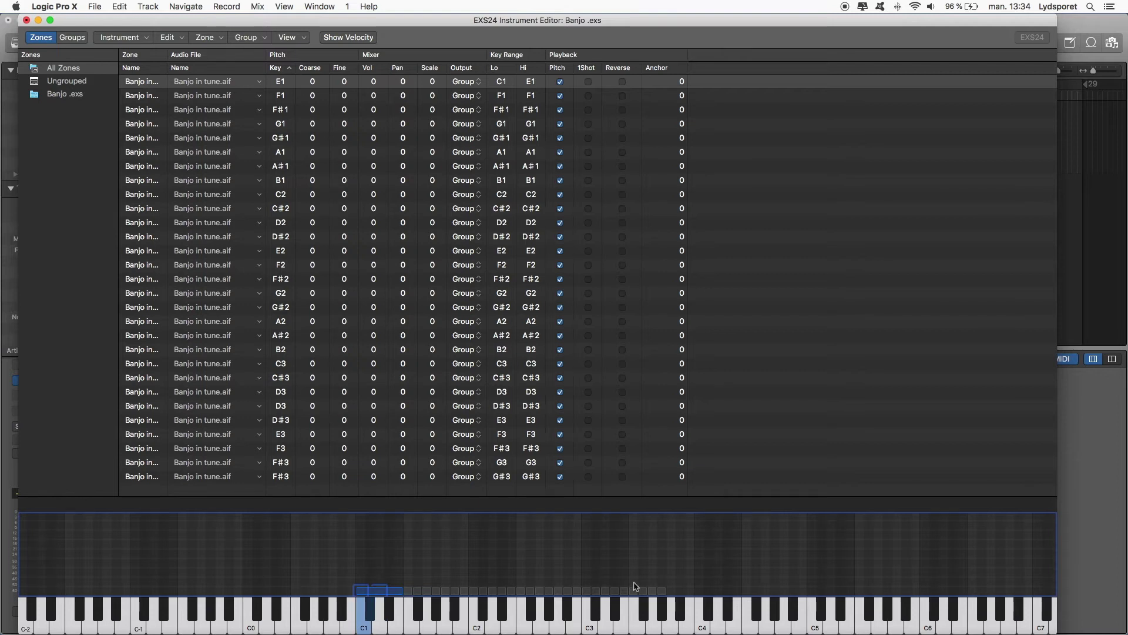
left_click_drag(664, 593, 696, 592)
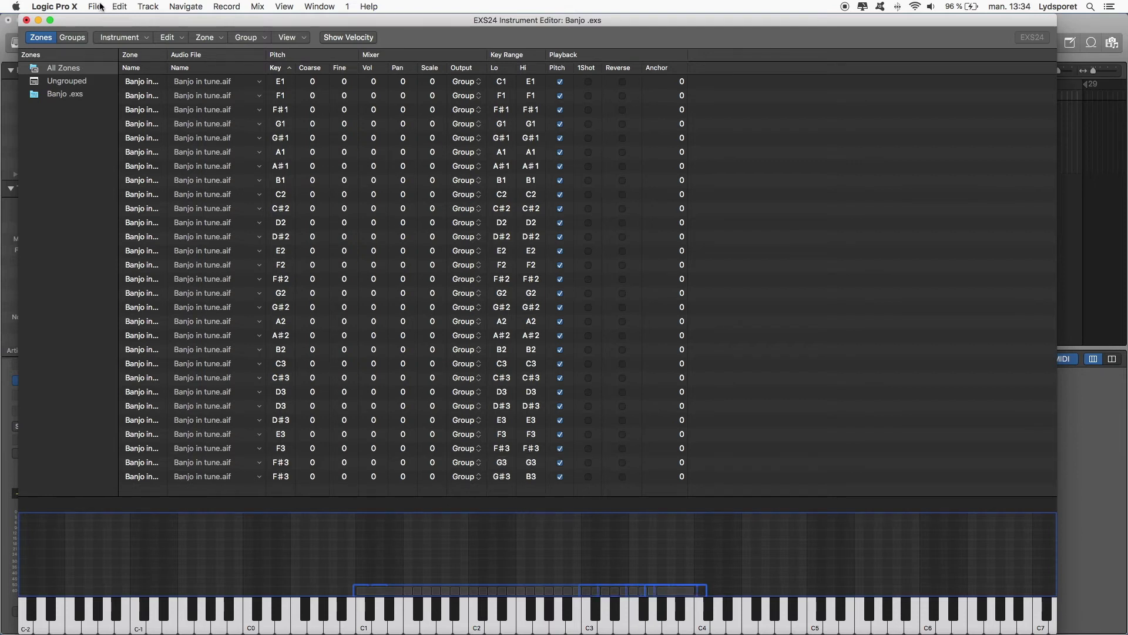
Step: Save the edited Banjo instrument and close the EXS24 windows
left_click(27, 19)
left_click(635, 86)
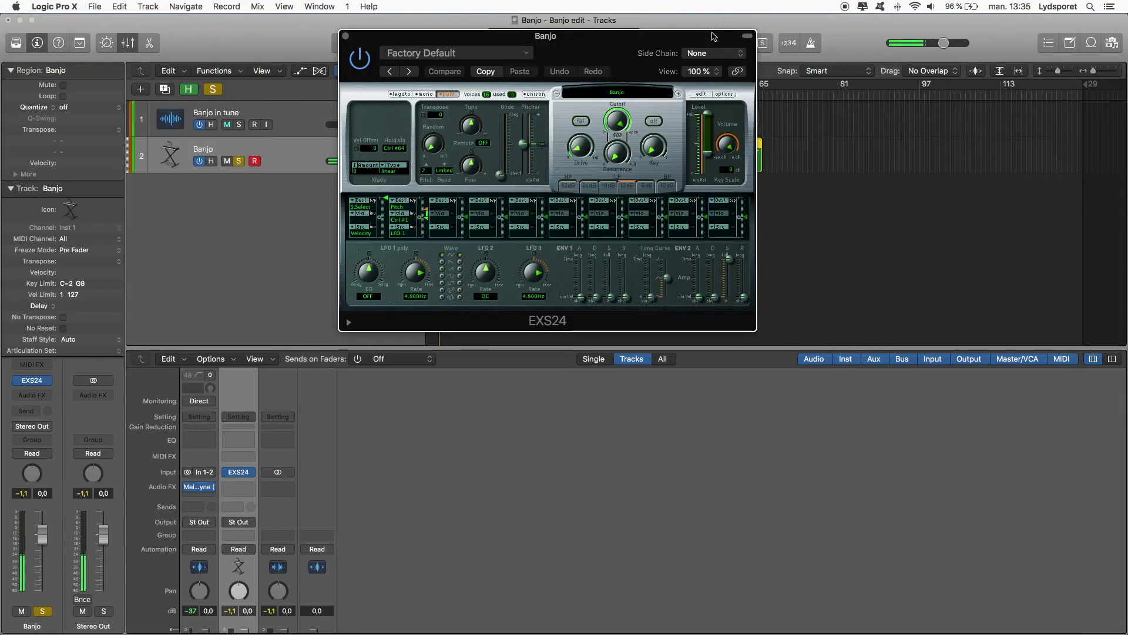
left_click(346, 38)
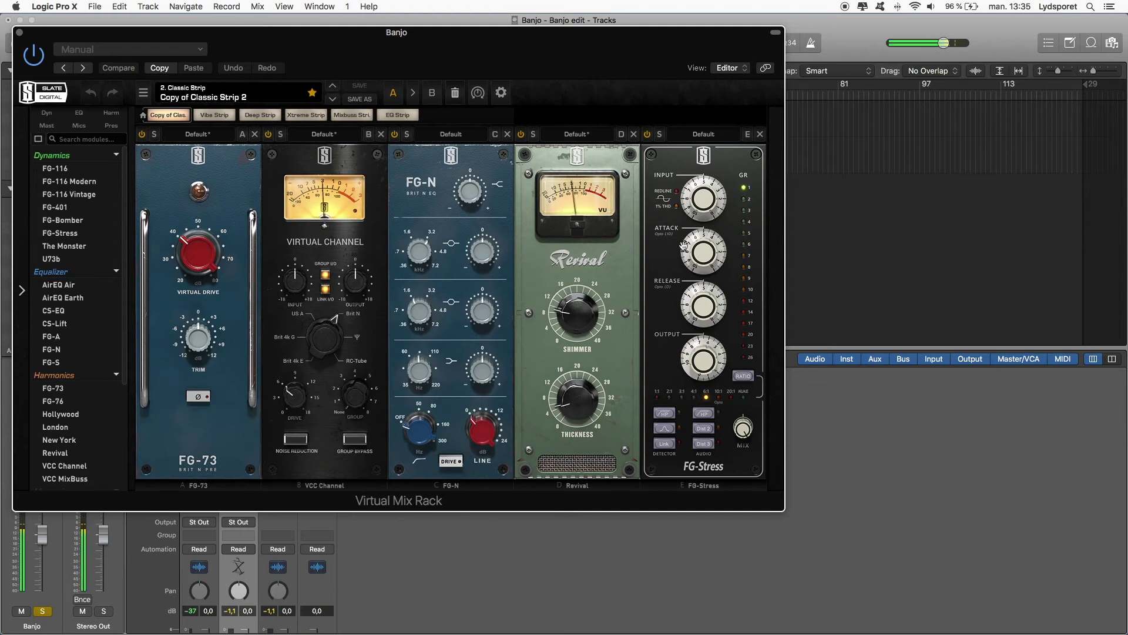
Step: Raise FG-Stress attack, set release to 2.70 and mix to 27% in Virtual Mix Rack
left_click_drag(685, 245, 697, 237)
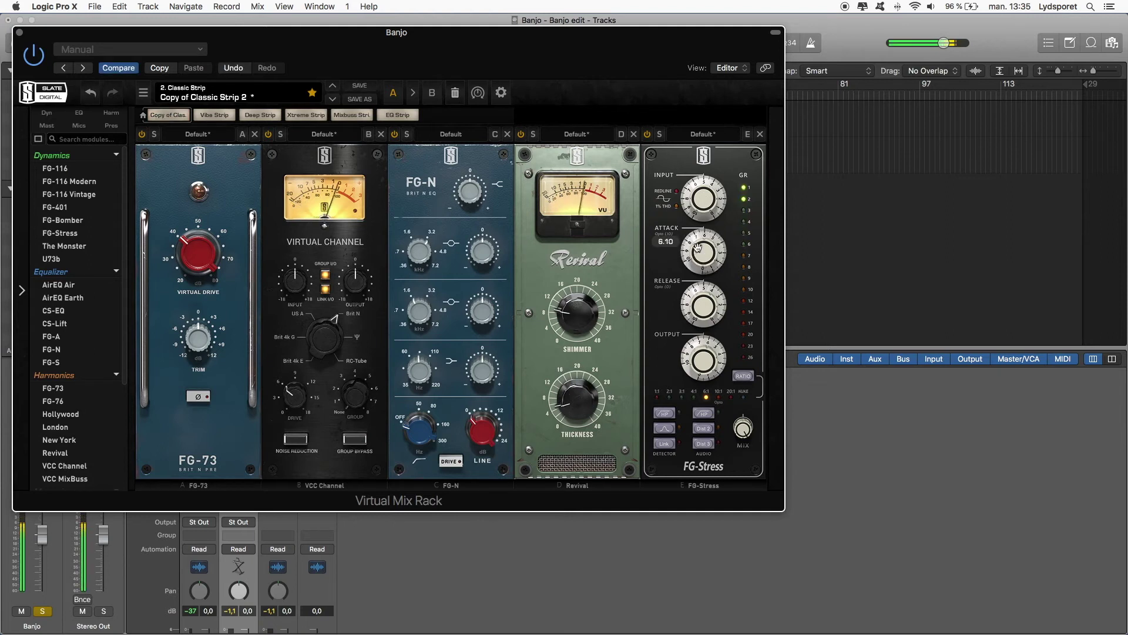
left_click_drag(697, 236, 696, 231)
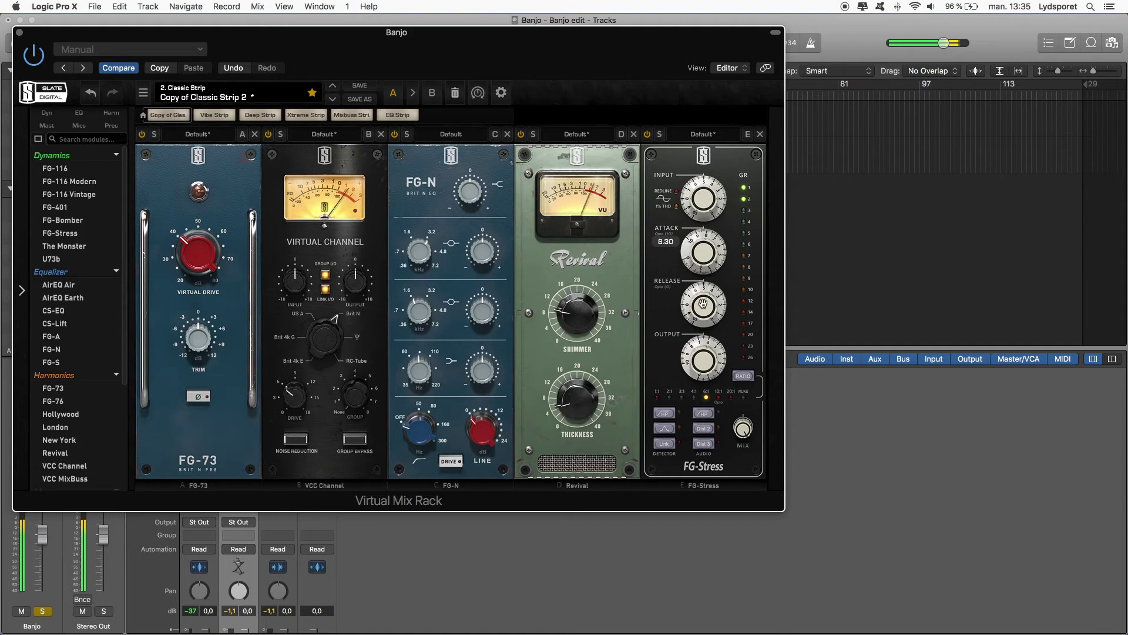
left_click_drag(703, 308, 702, 305)
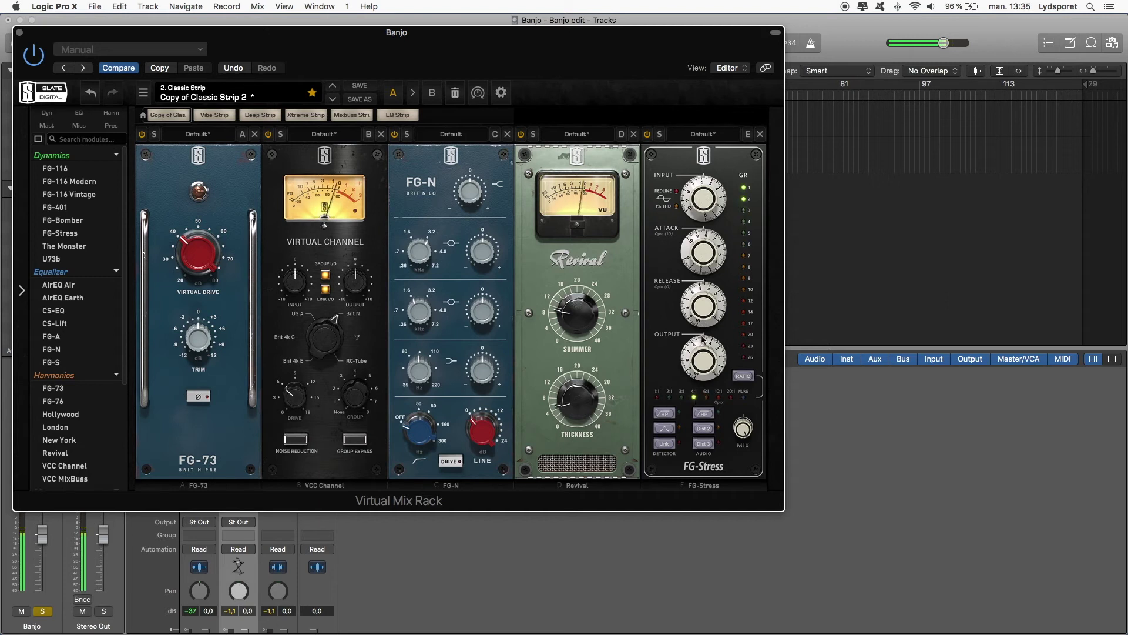
left_click_drag(703, 302, 705, 328)
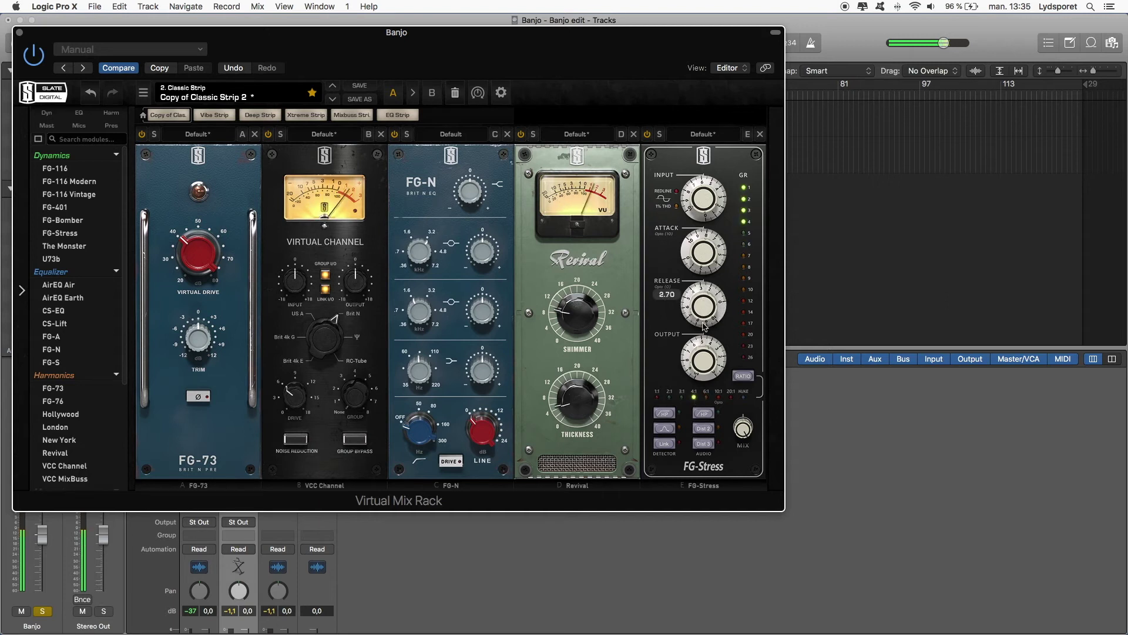
left_click(744, 429)
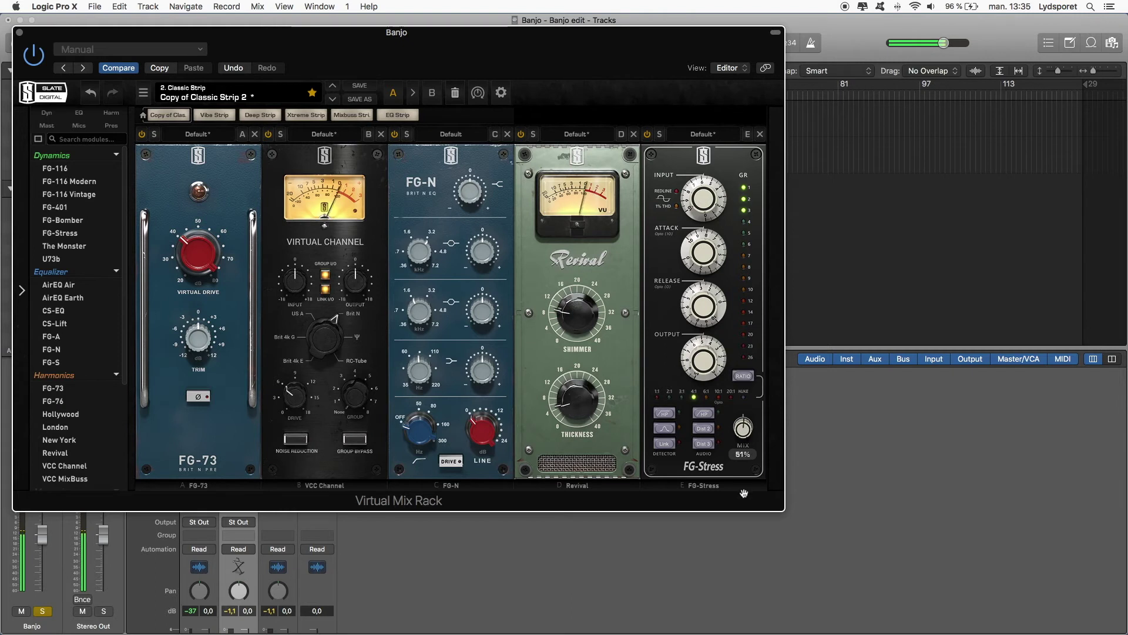
left_click_drag(747, 525, 750, 511)
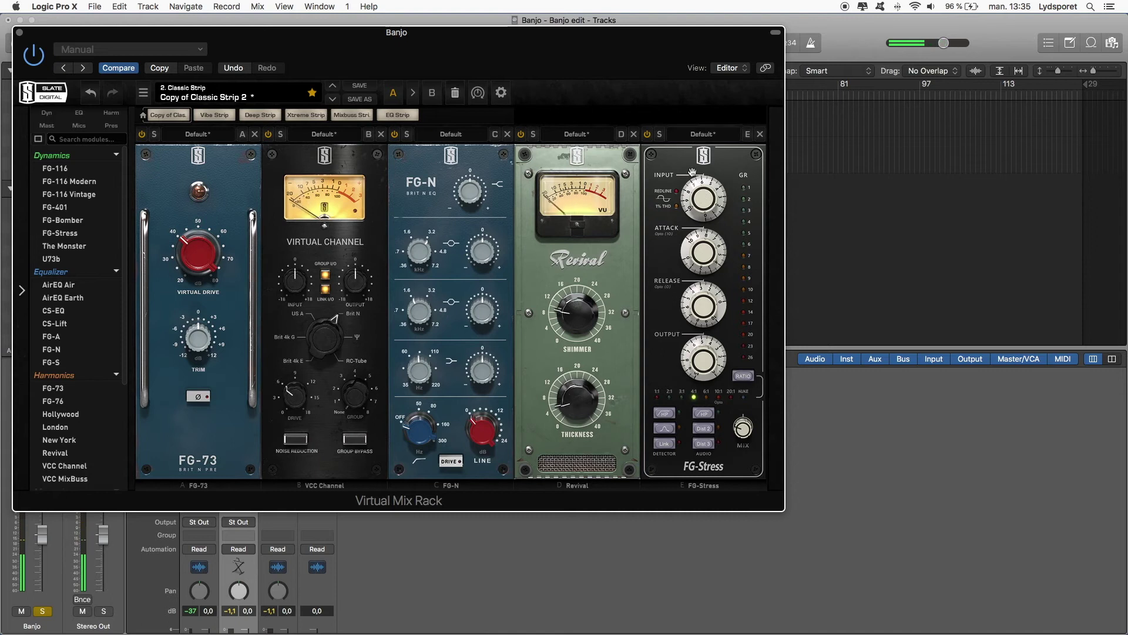
left_click_drag(693, 169, 696, 201)
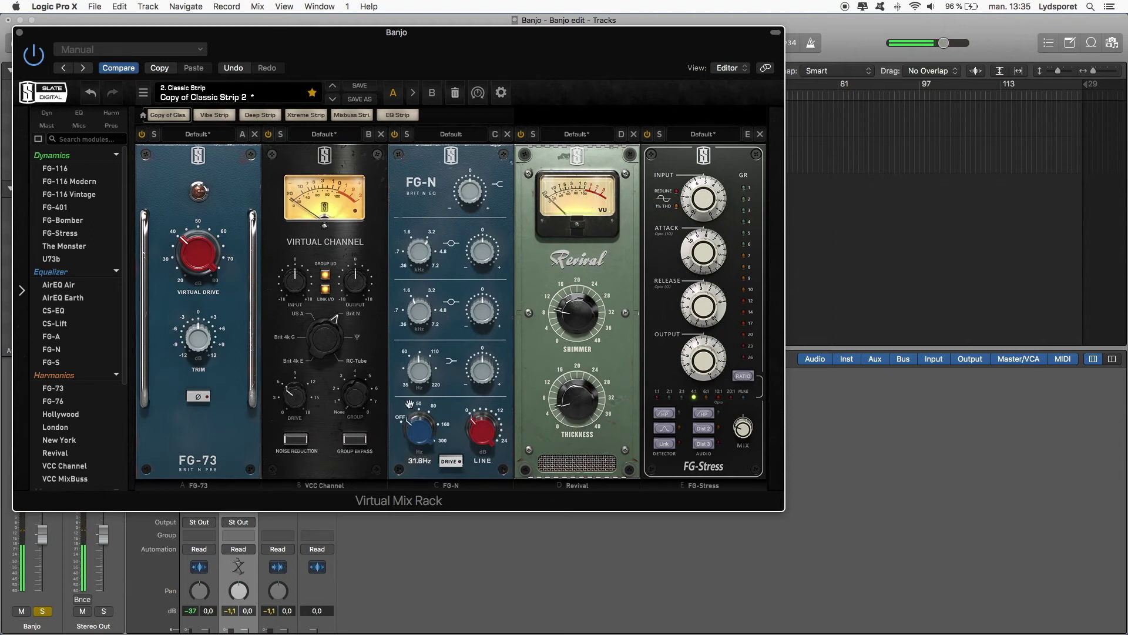
Step: Set the FG-N low band frequency to 68.1 Hz and close the Virtual Mix Rack
left_click_drag(404, 365, 403, 362)
mouse_move(404, 365)
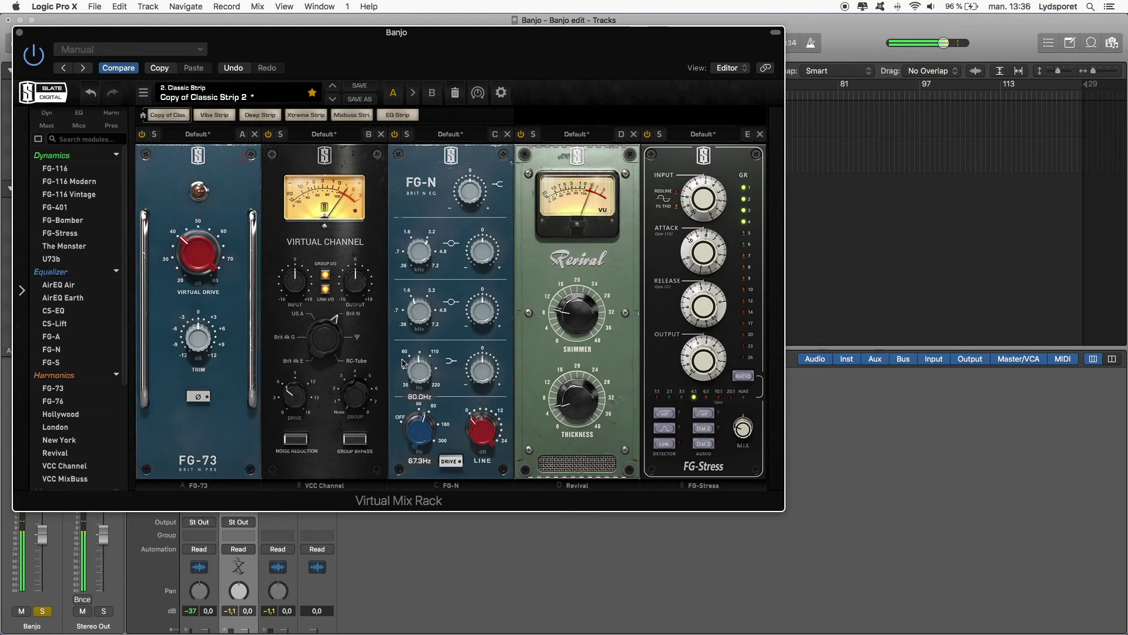
left_click_drag(429, 443, 426, 433)
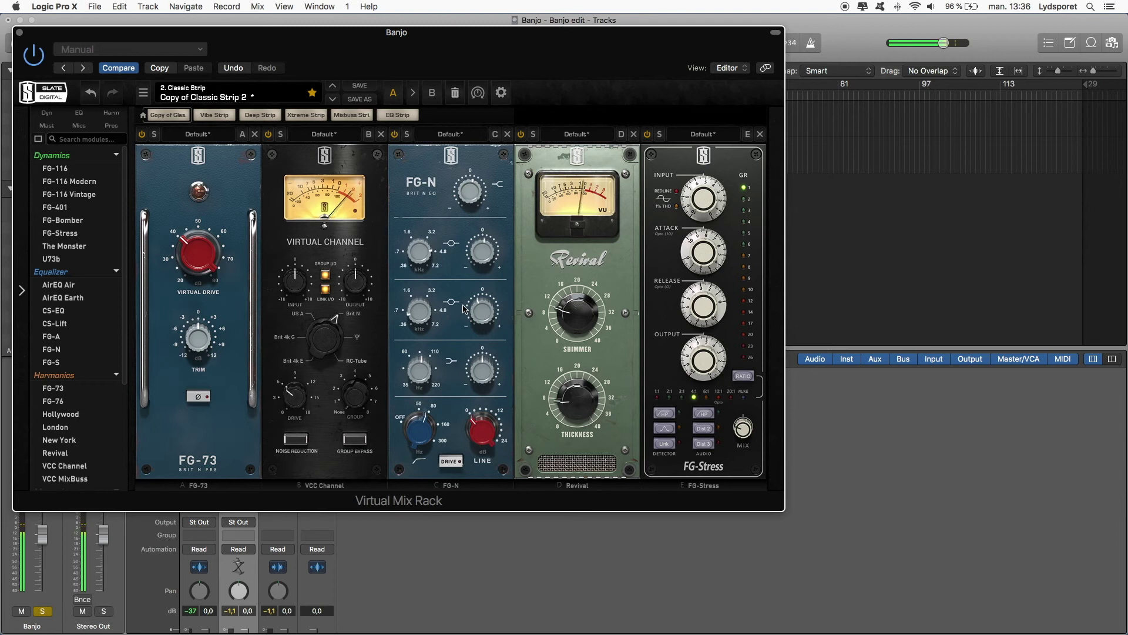
key("super+w")
Step: Insert VerbSuite Classics with the FG-8M7 Large Wooden room, then adjust width and dry/wet
left_click(232, 496)
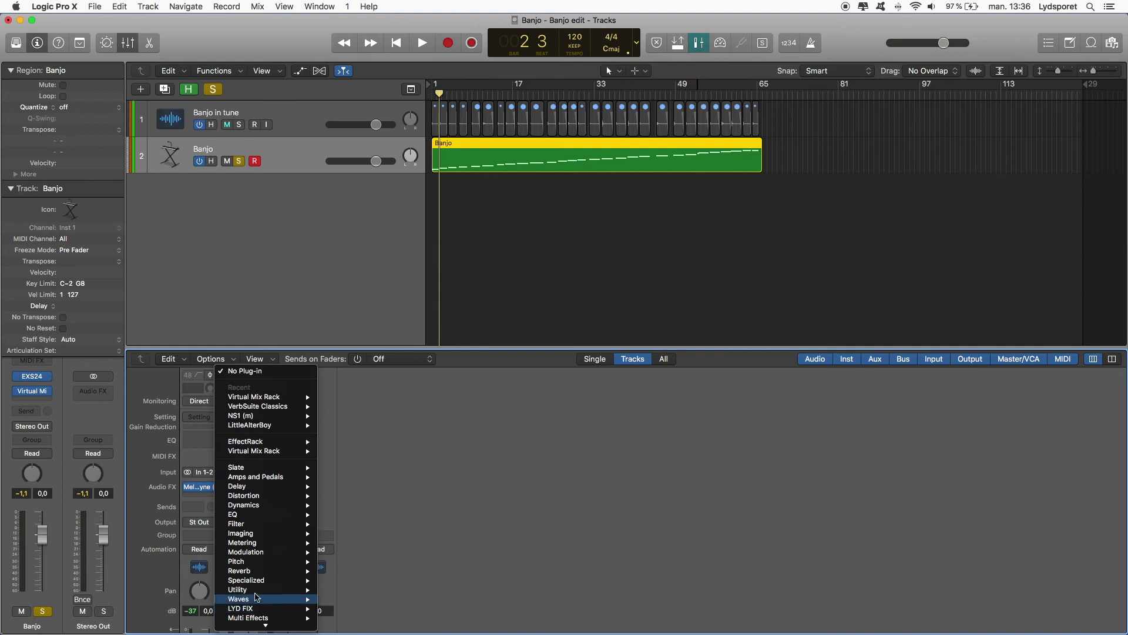
mouse_move(258, 405)
left_click(455, 543)
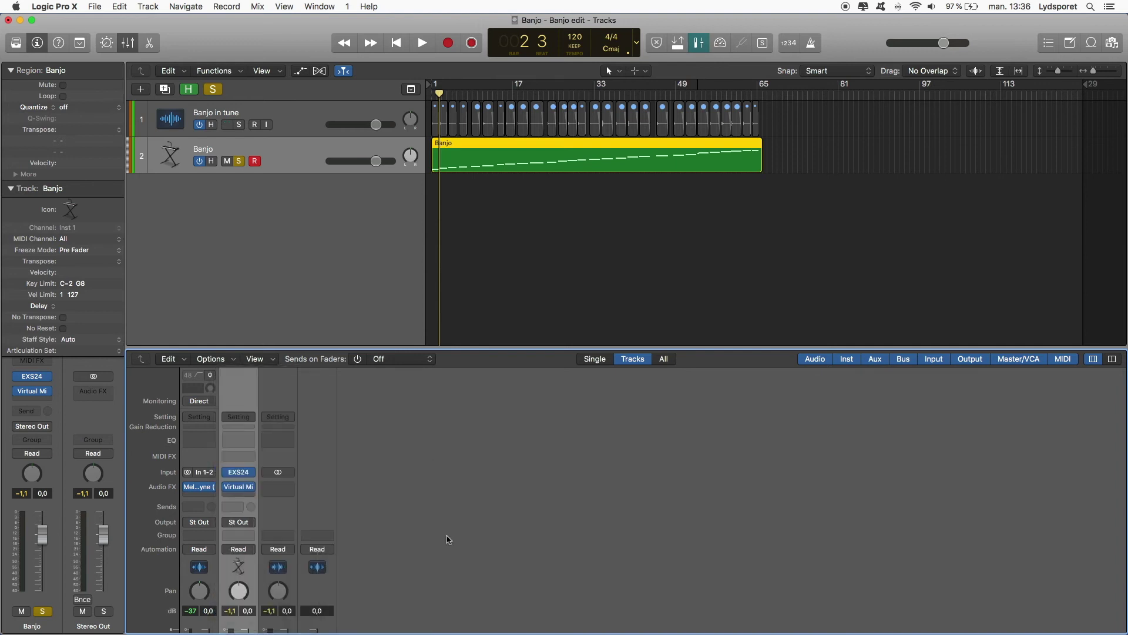
left_click(235, 92)
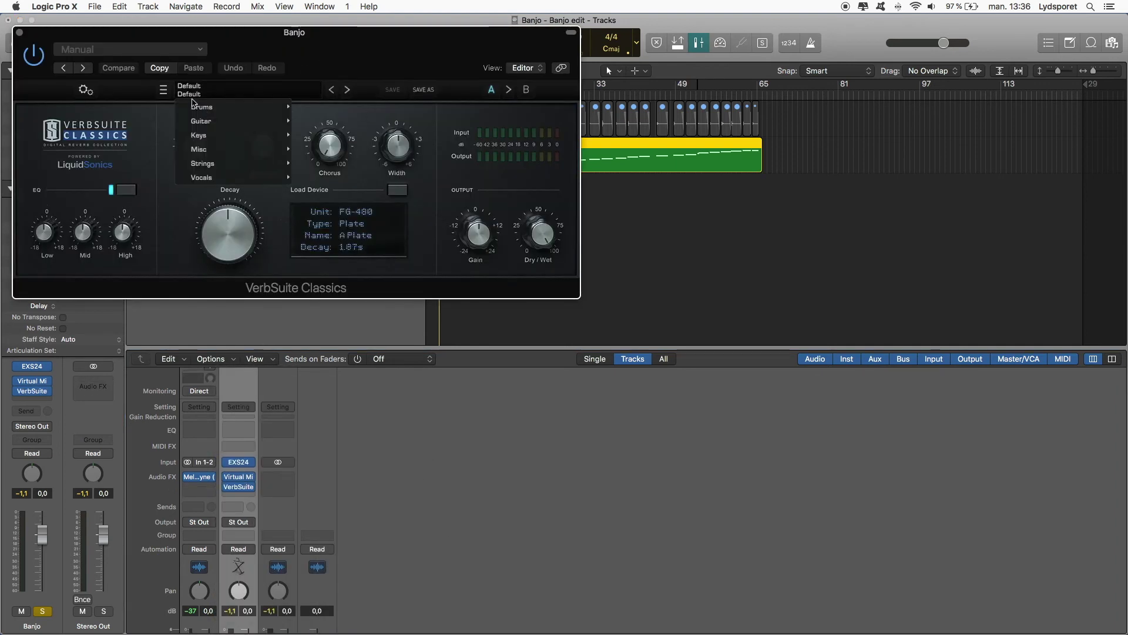
left_click(396, 190)
mouse_move(540, 423)
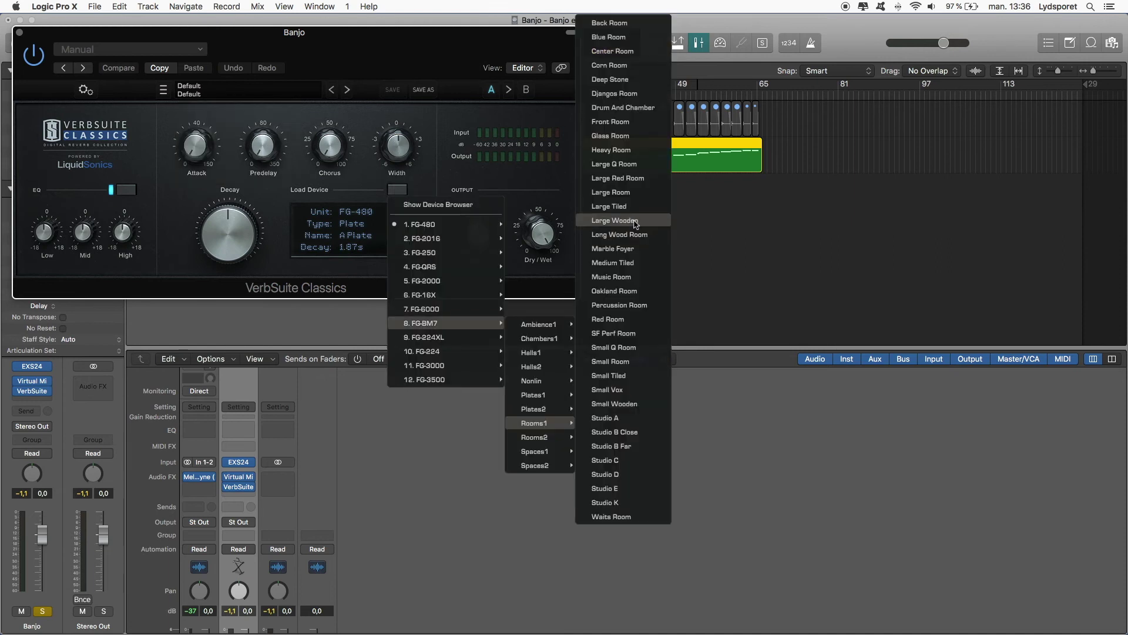
left_click(635, 225)
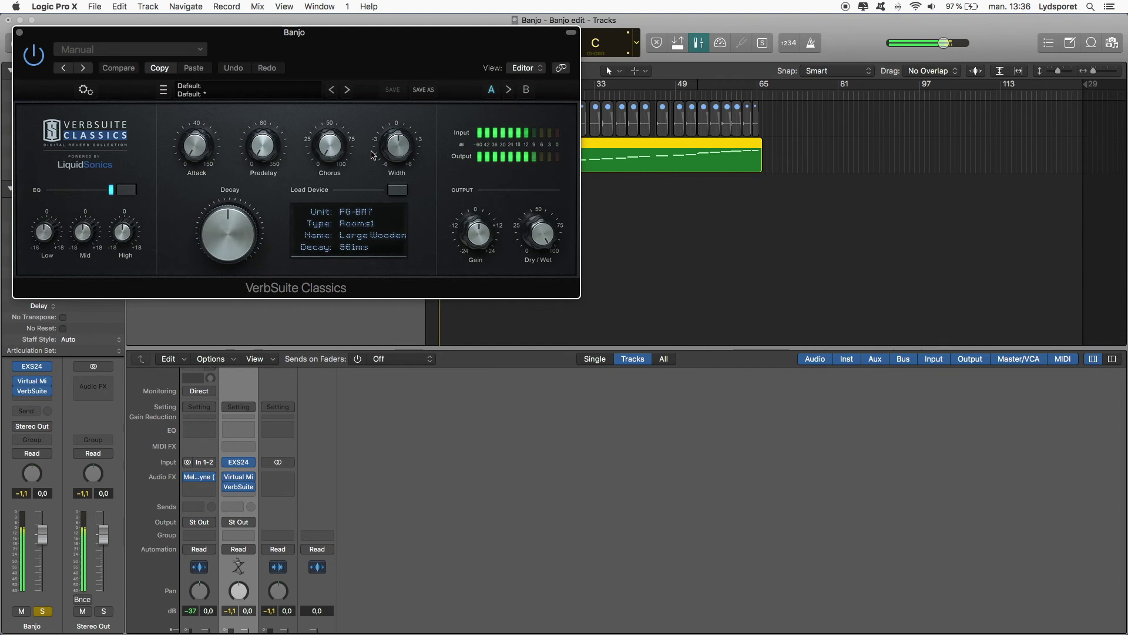
left_click_drag(384, 125, 384, 131)
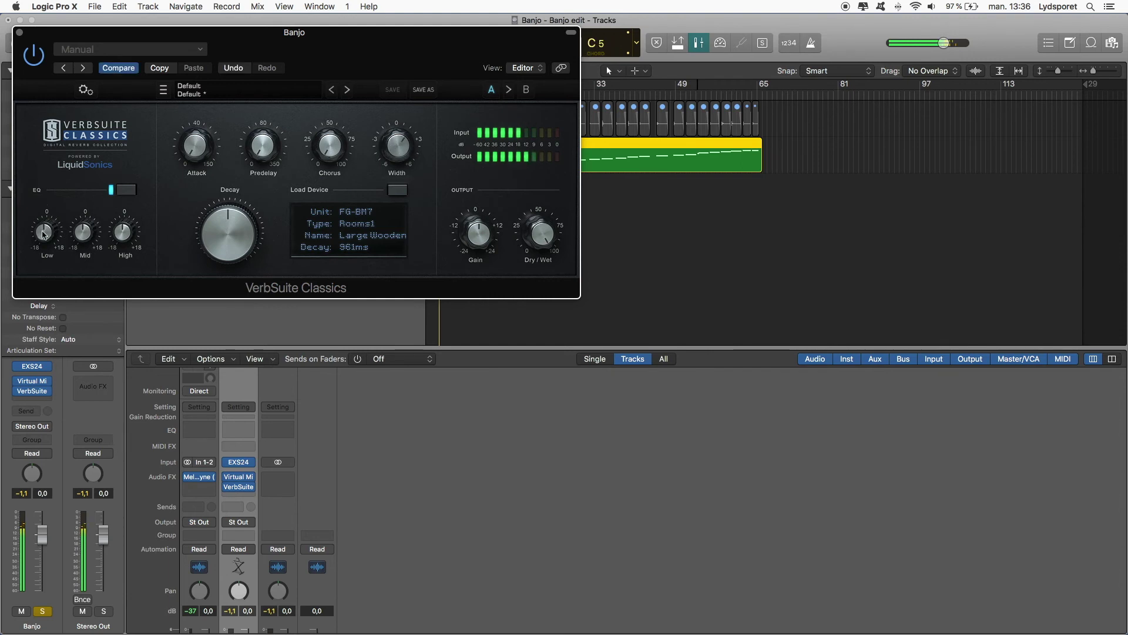
left_click_drag(539, 235, 539, 227)
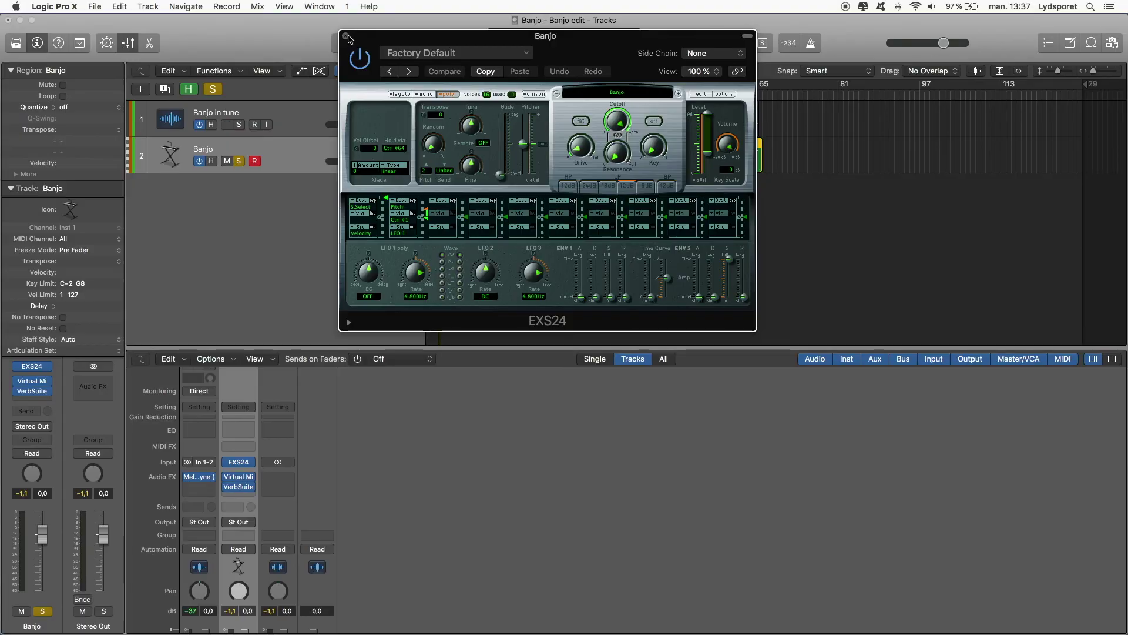
Step: Close the sampler window, then add track Inst 2 with EXS24 loaded with Banjo > Banjo
left_click(350, 37)
key("alt+super+s")
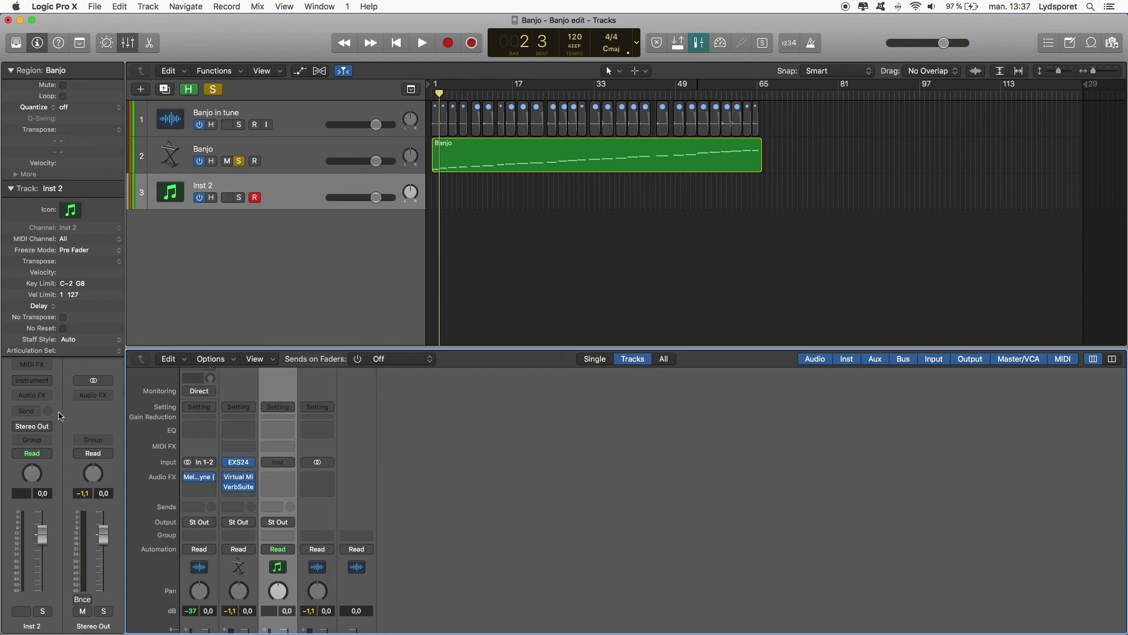
left_click(36, 387)
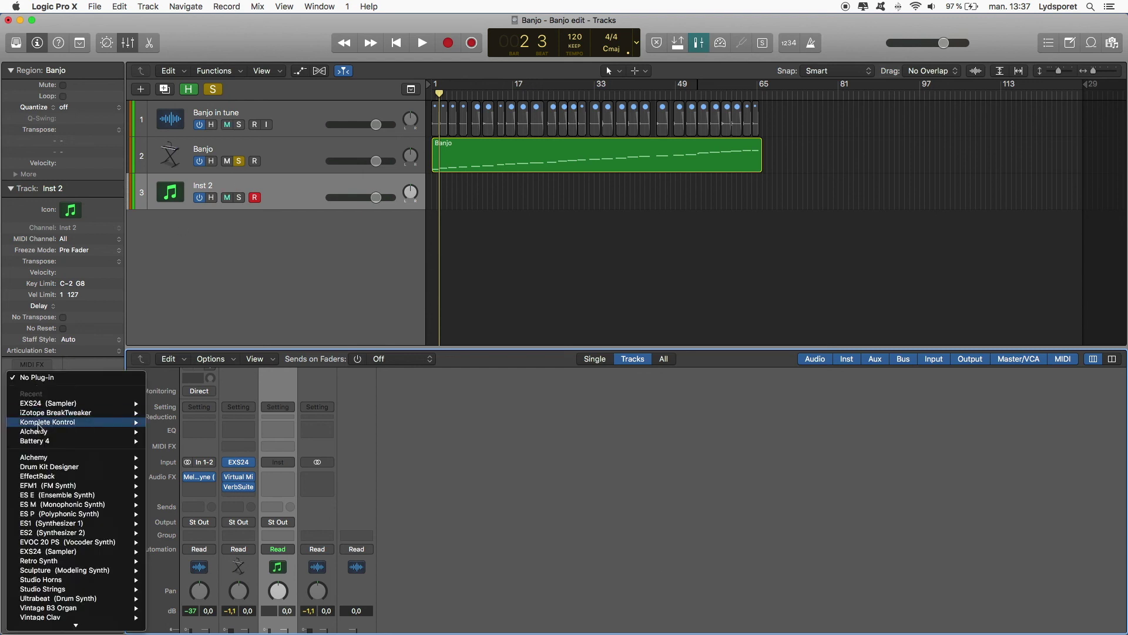
left_click(172, 413)
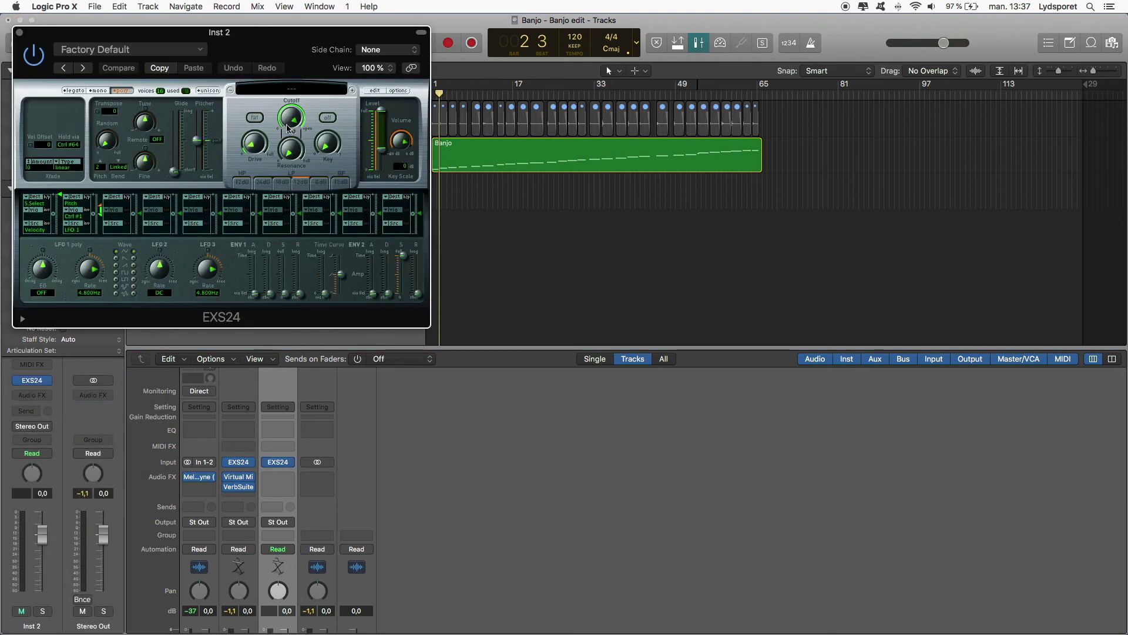
left_click(292, 89)
mouse_move(281, 174)
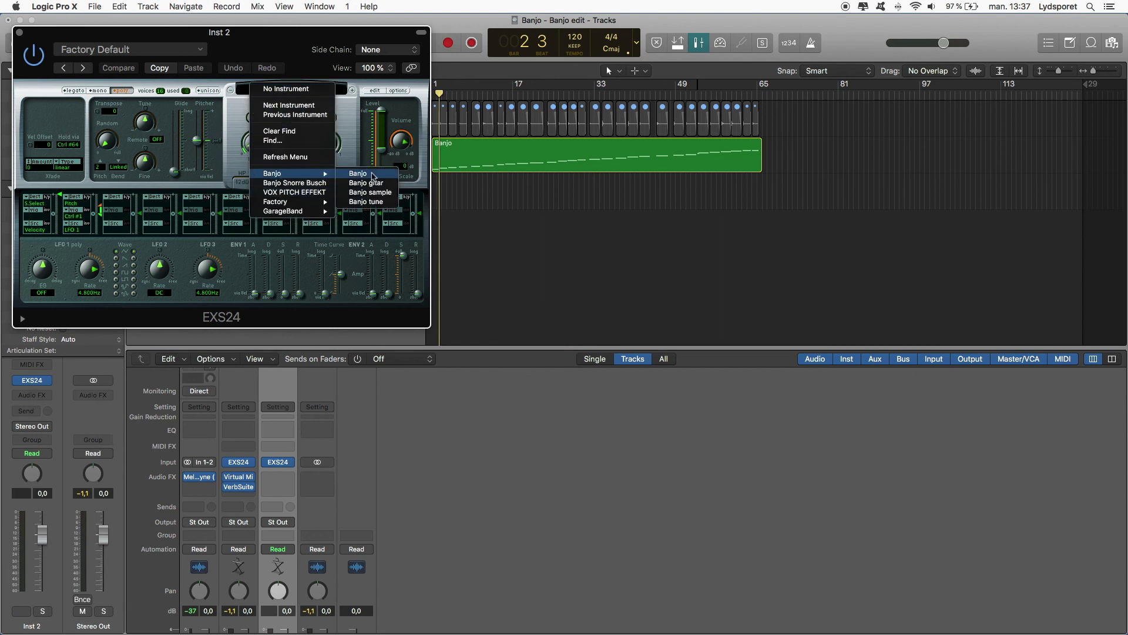
left_click(372, 176)
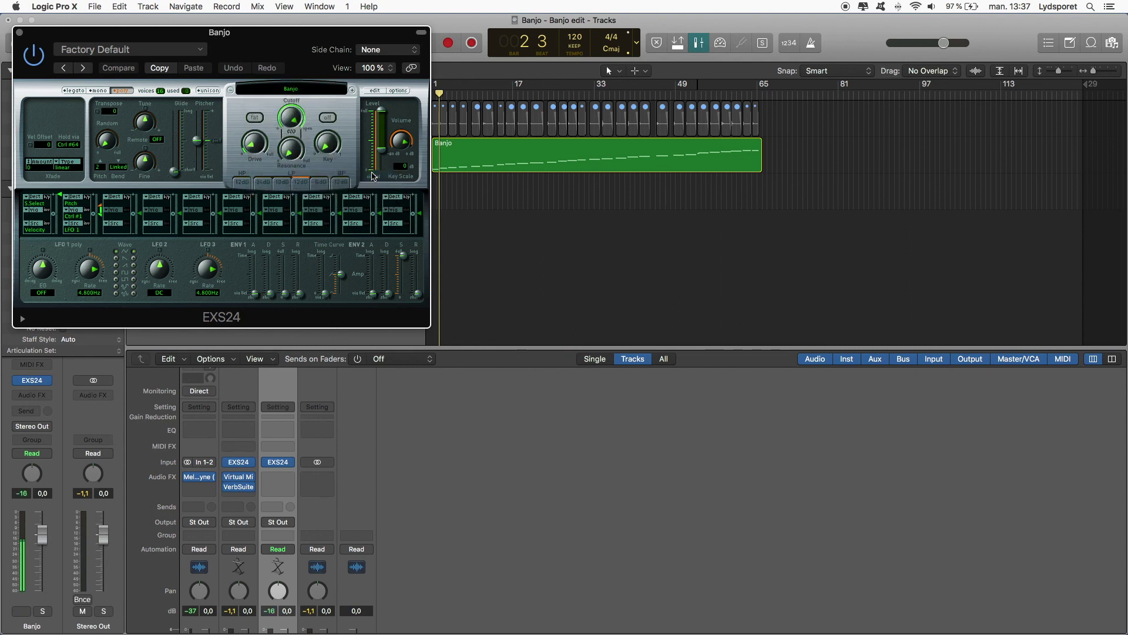